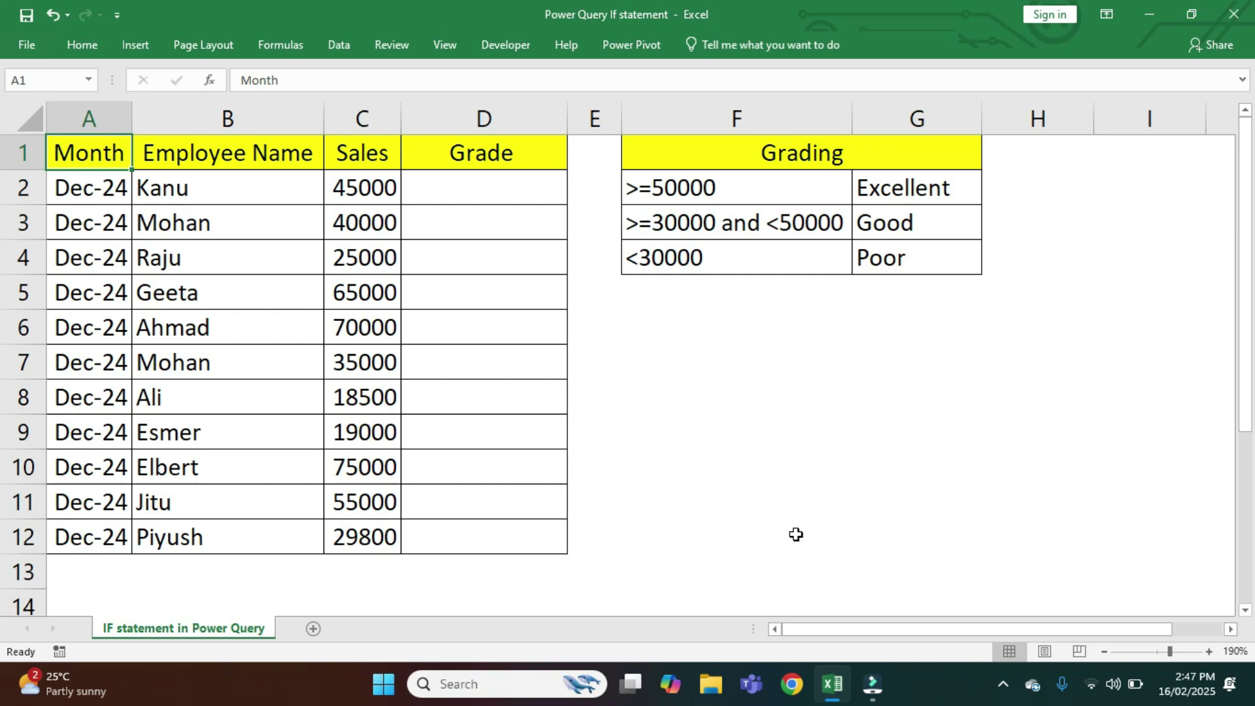
# - Examine the Month, Employee Name, Sales and Grade columns of the employee table
pyautogui.moveTo(501, 183); pyautogui.dragTo(484, 533)
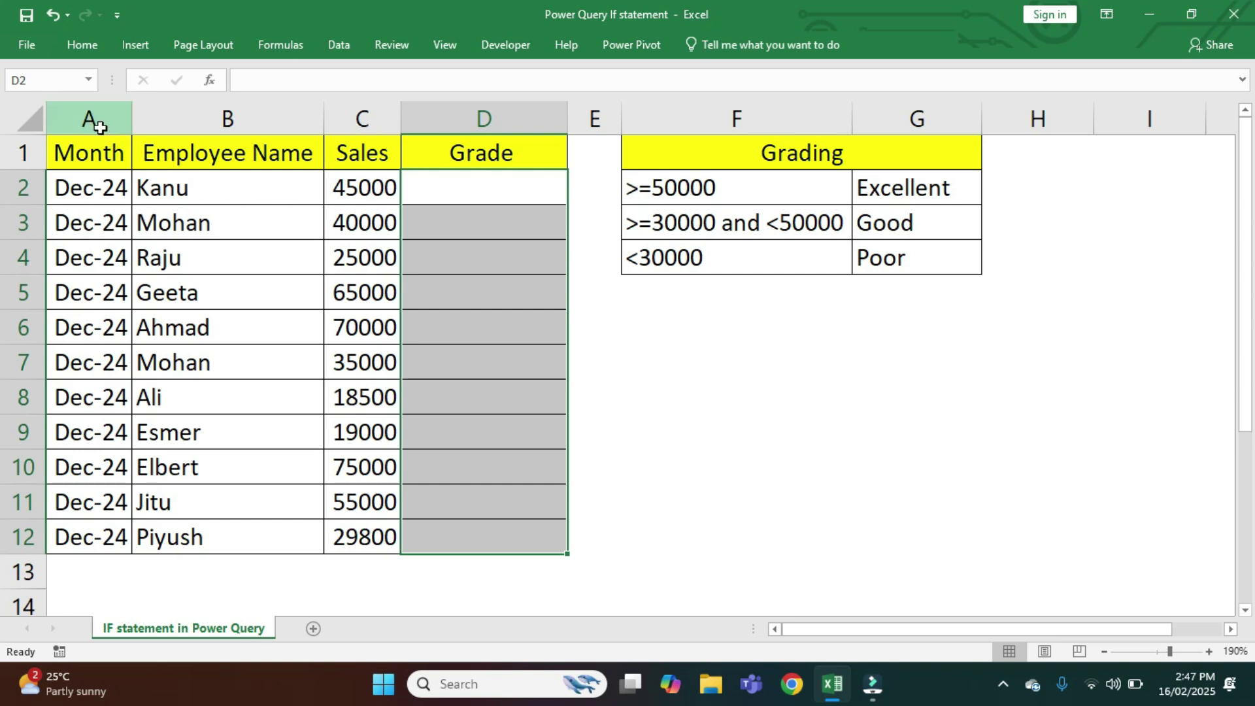
pyautogui.moveTo(98, 117); pyautogui.dragTo(249, 117)
pyautogui.click(249, 117)
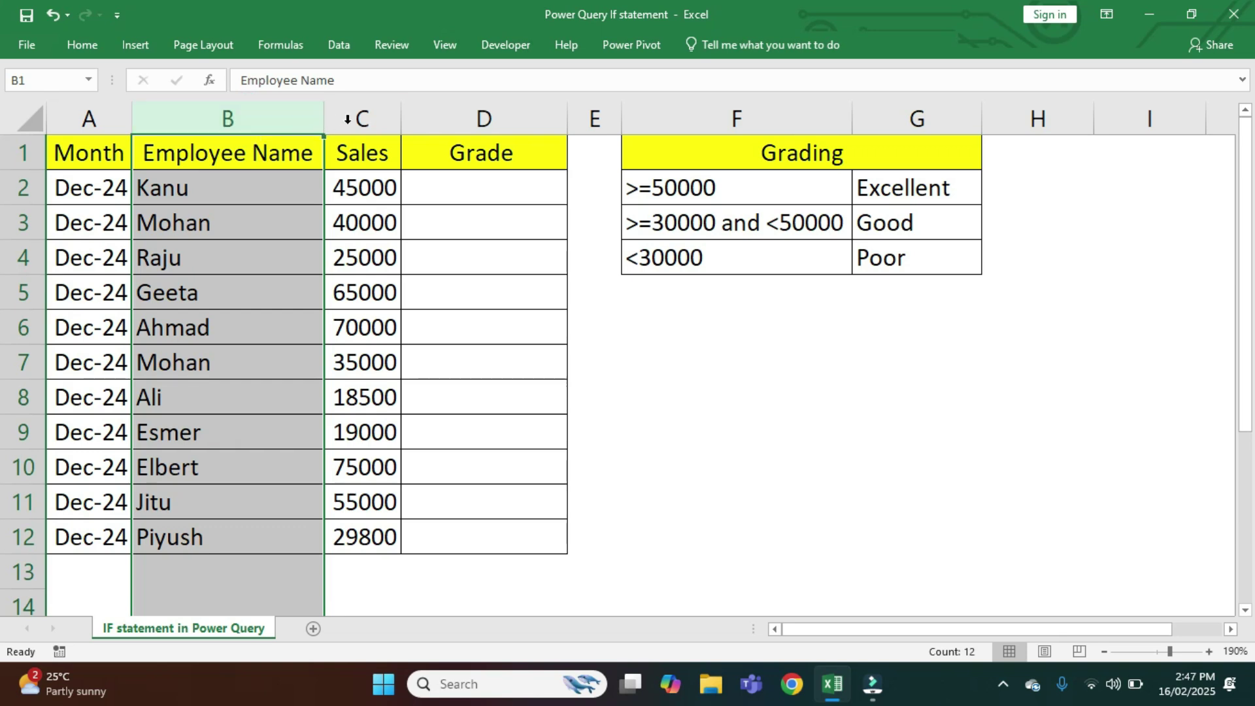
pyautogui.click(370, 118)
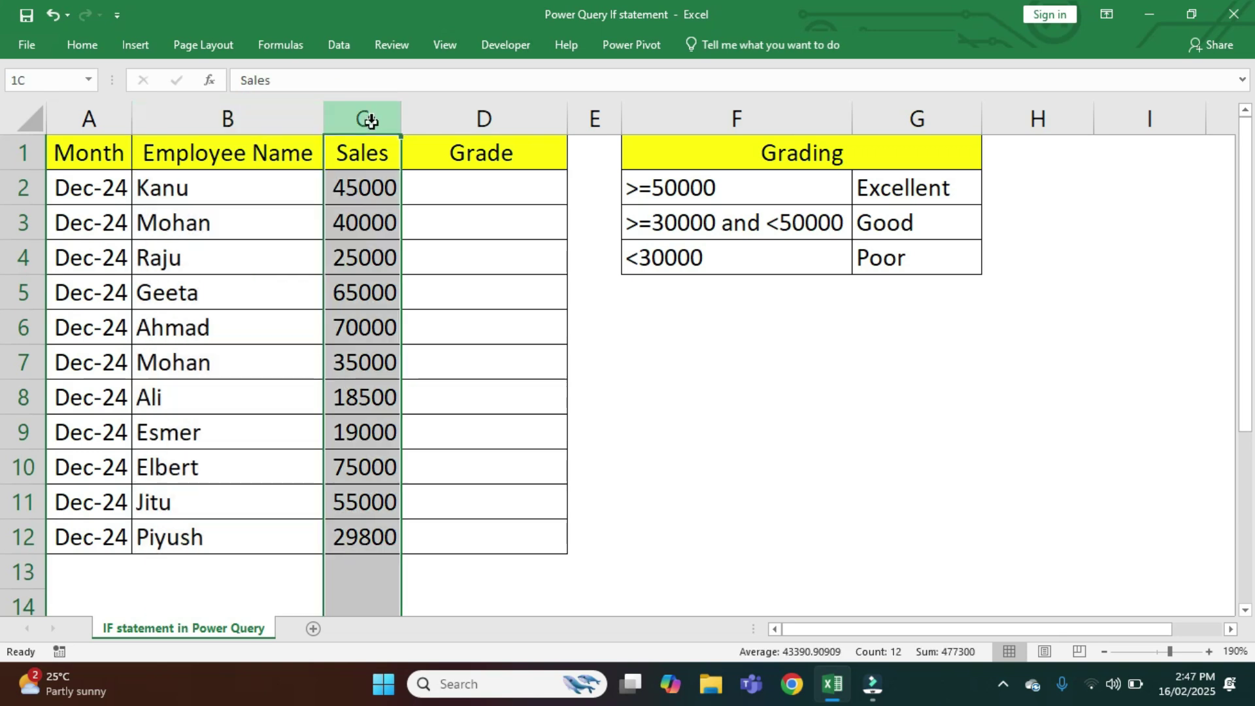
pyautogui.click(487, 189)
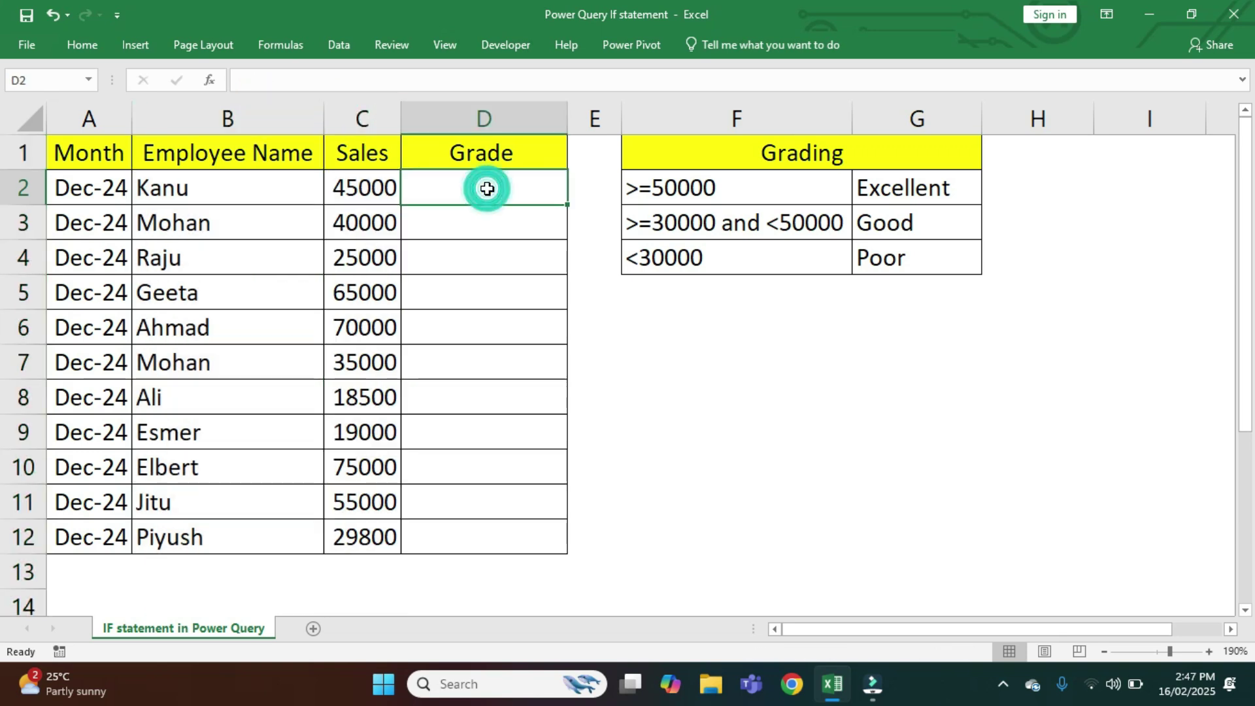
pyautogui.click(372, 190)
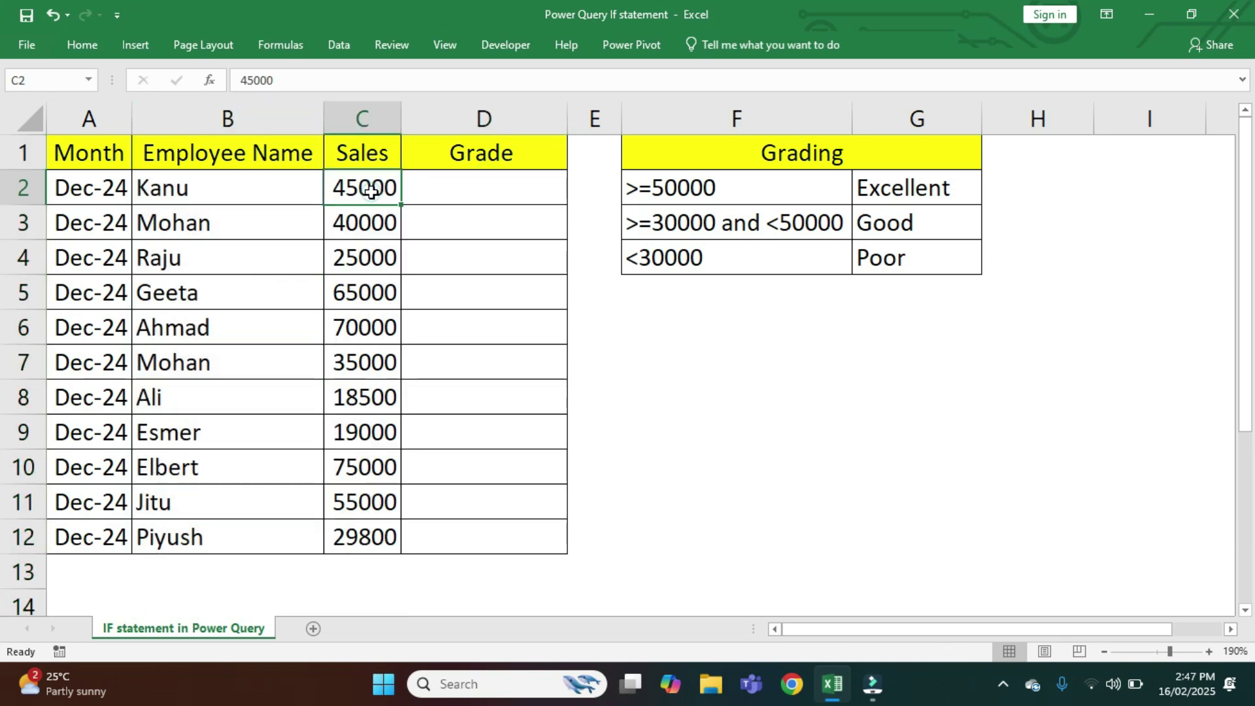
pyautogui.click(458, 188)
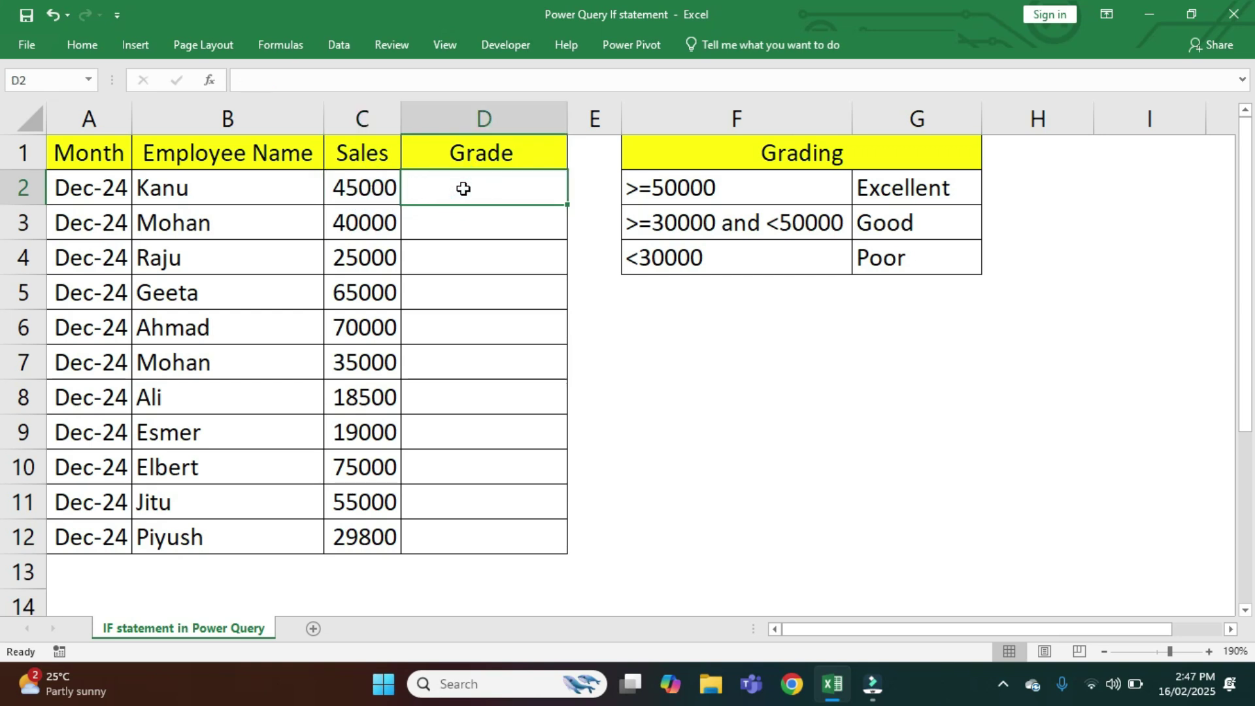
# - Review the grading thresholds and their labels in F2:G4 against the table's Sales and empty Grade cells
pyautogui.moveTo(719, 188); pyautogui.dragTo(890, 246)
pyautogui.click(720, 189)
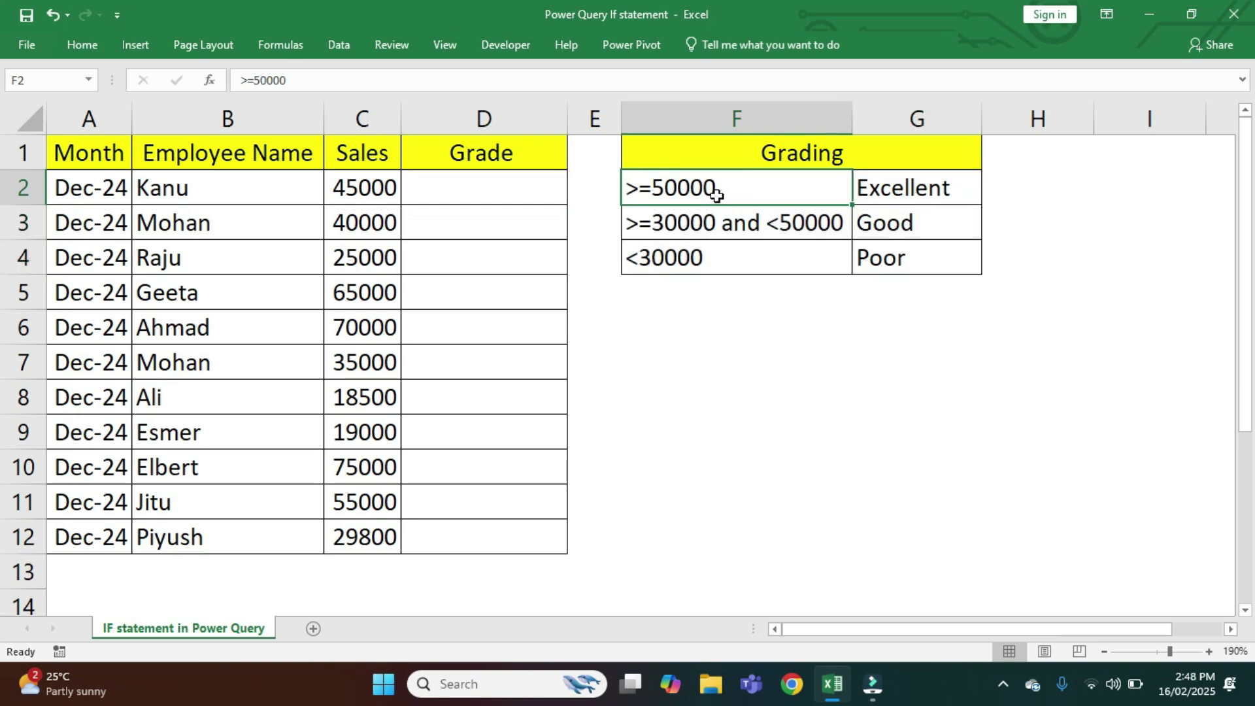
pyautogui.click(933, 190)
pyautogui.click(706, 228)
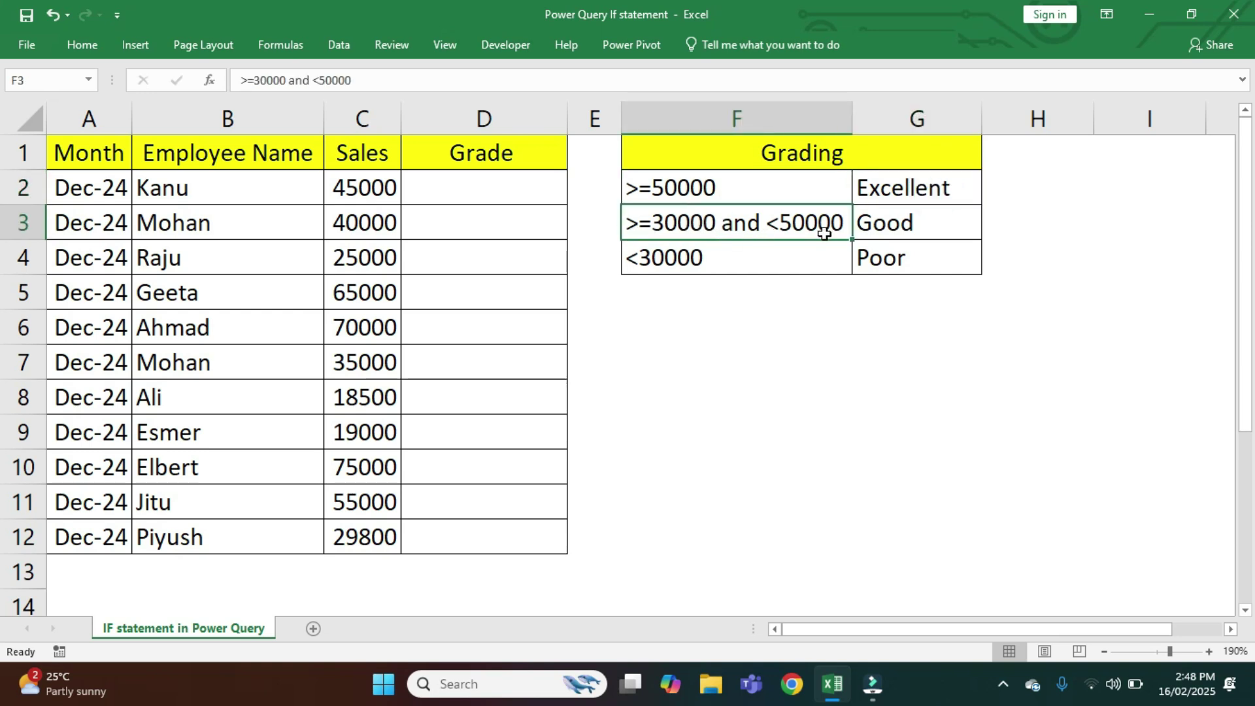
pyautogui.click(918, 222)
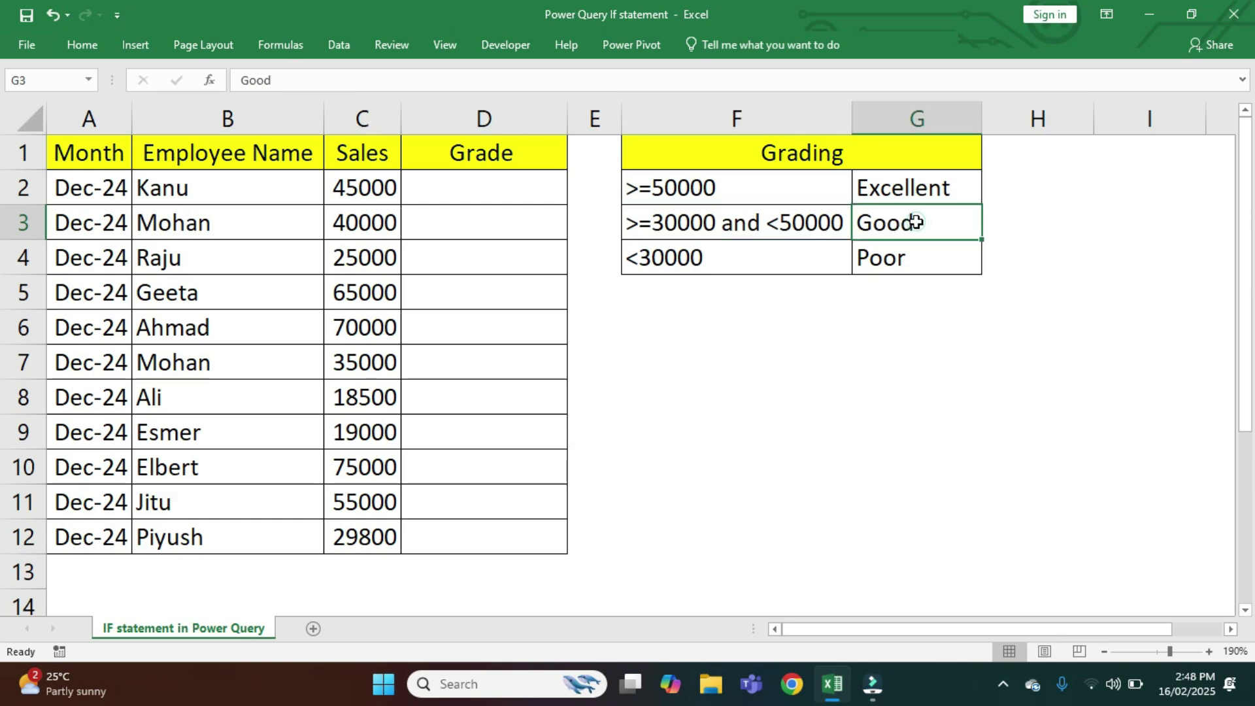
pyautogui.click(735, 261)
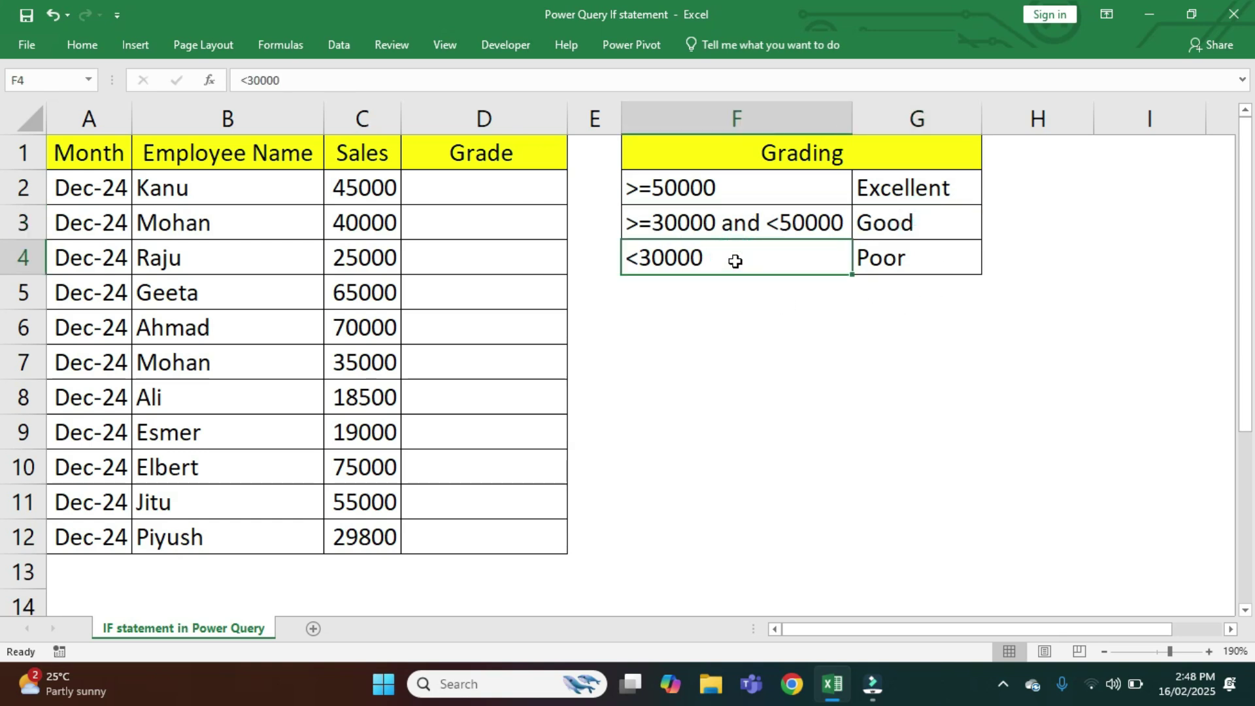
pyautogui.click(918, 259)
pyautogui.moveTo(477, 190); pyautogui.dragTo(477, 515)
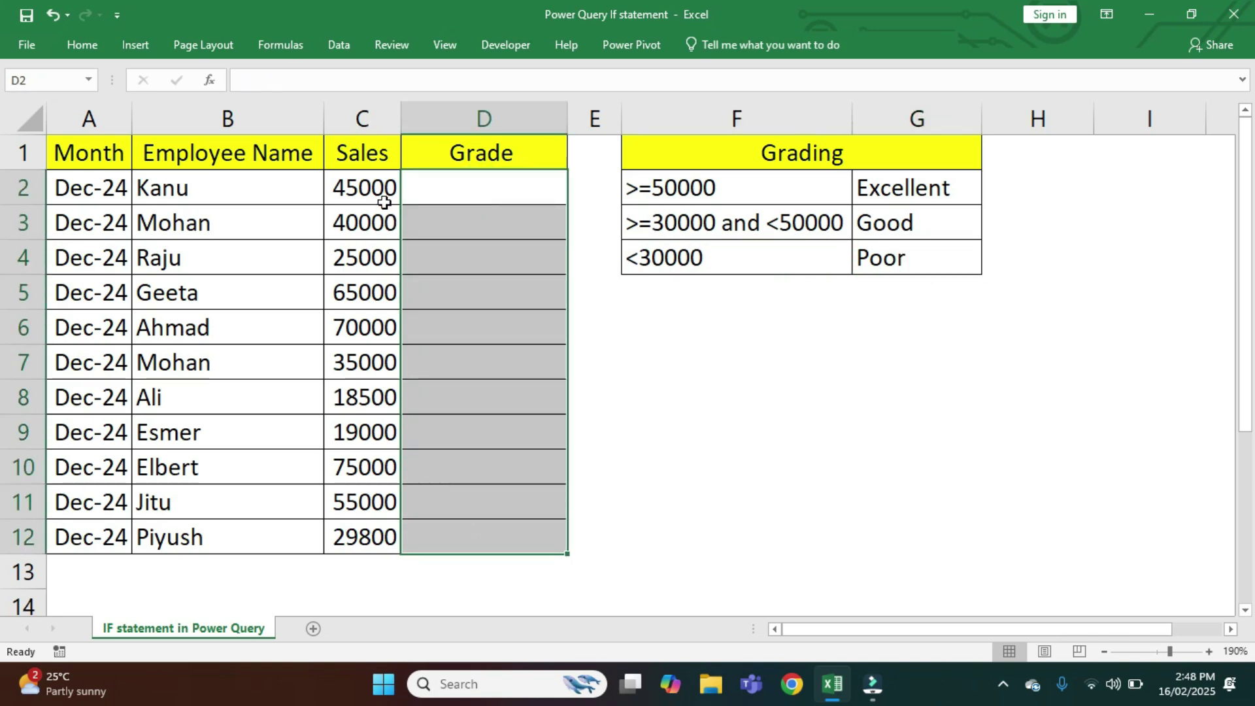
pyautogui.moveTo(378, 190); pyautogui.dragTo(352, 521)
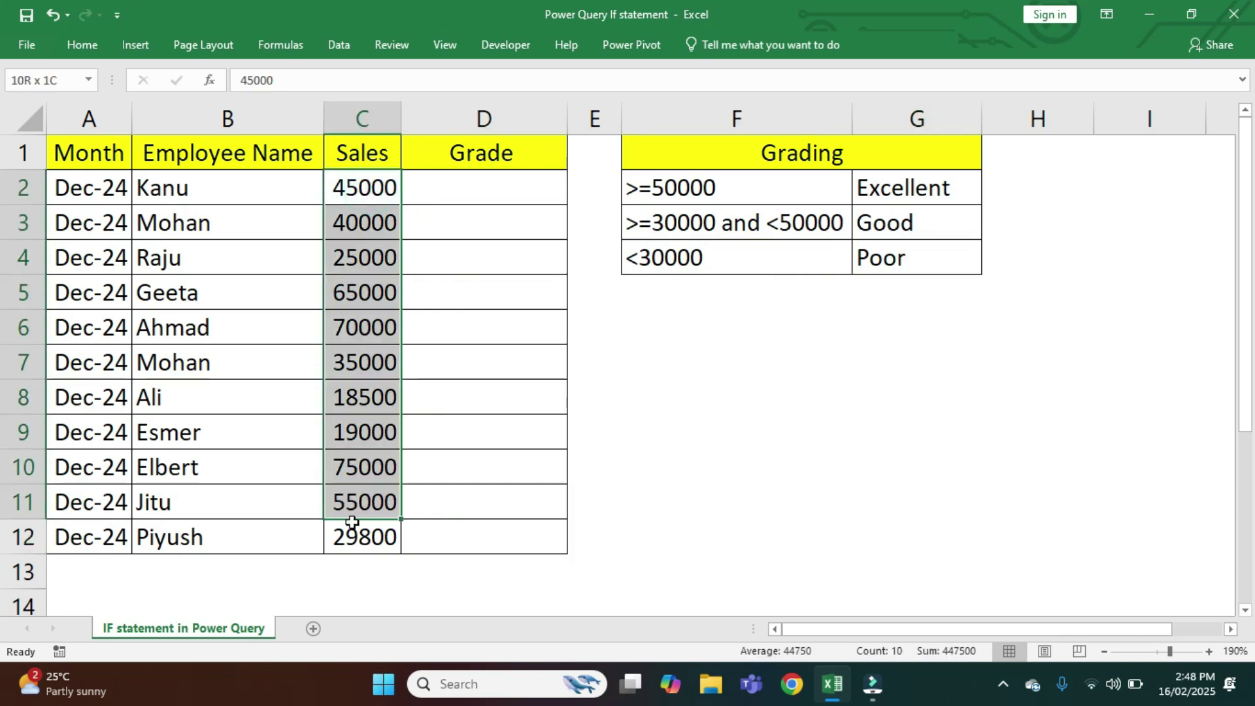
# - Start an IFS formula in D2 whose first test, C2>=50000, returns the absolute reference $G$2
pyautogui.click(528, 184)
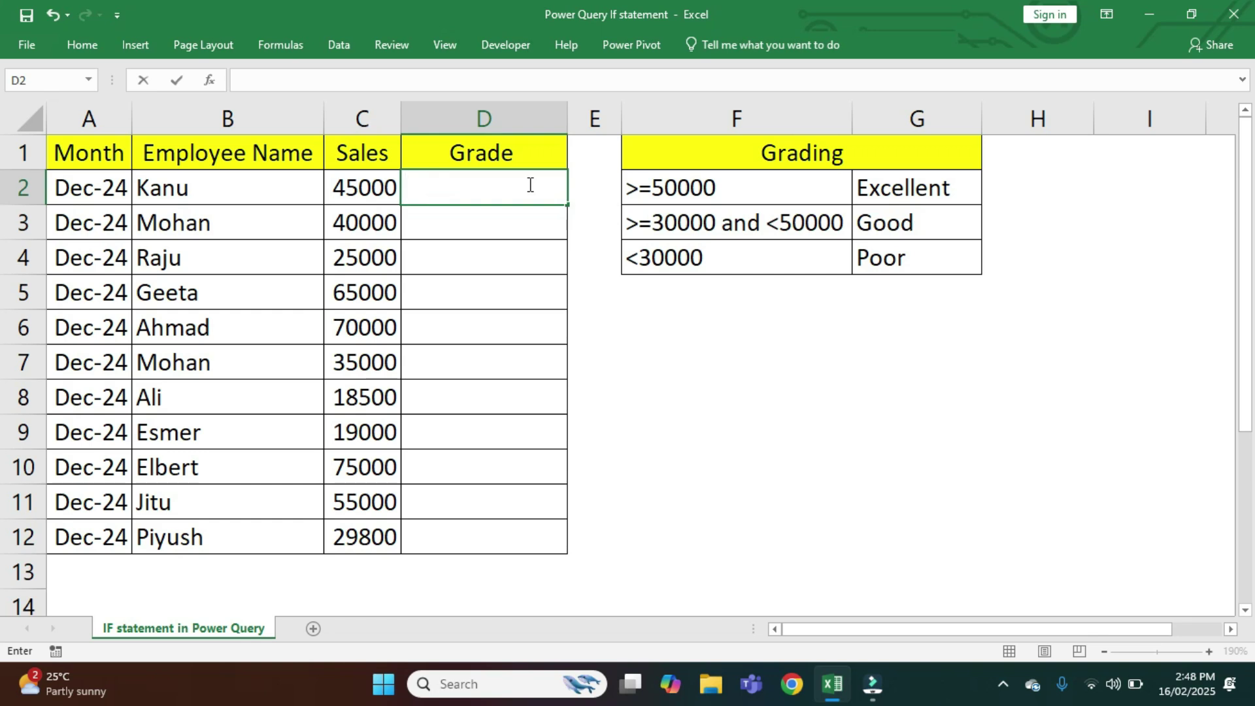
pyautogui.write('=id')
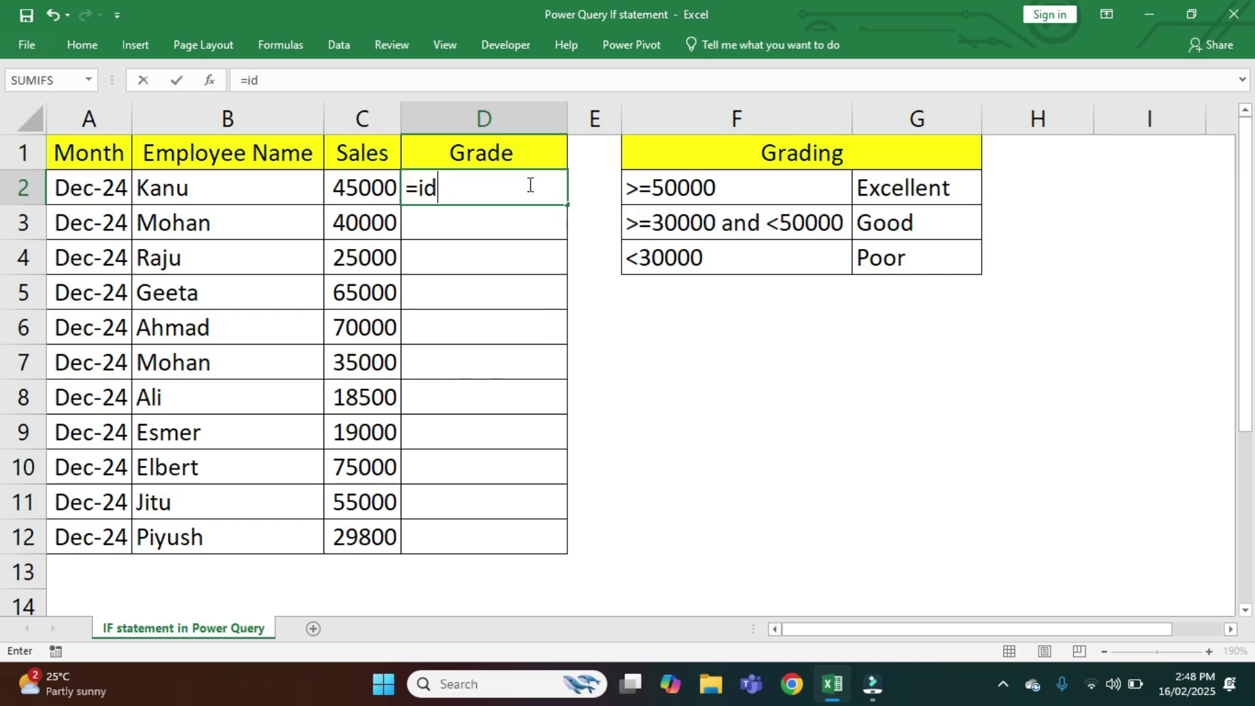
pyautogui.press('BackSpace')
pyautogui.write('fs')
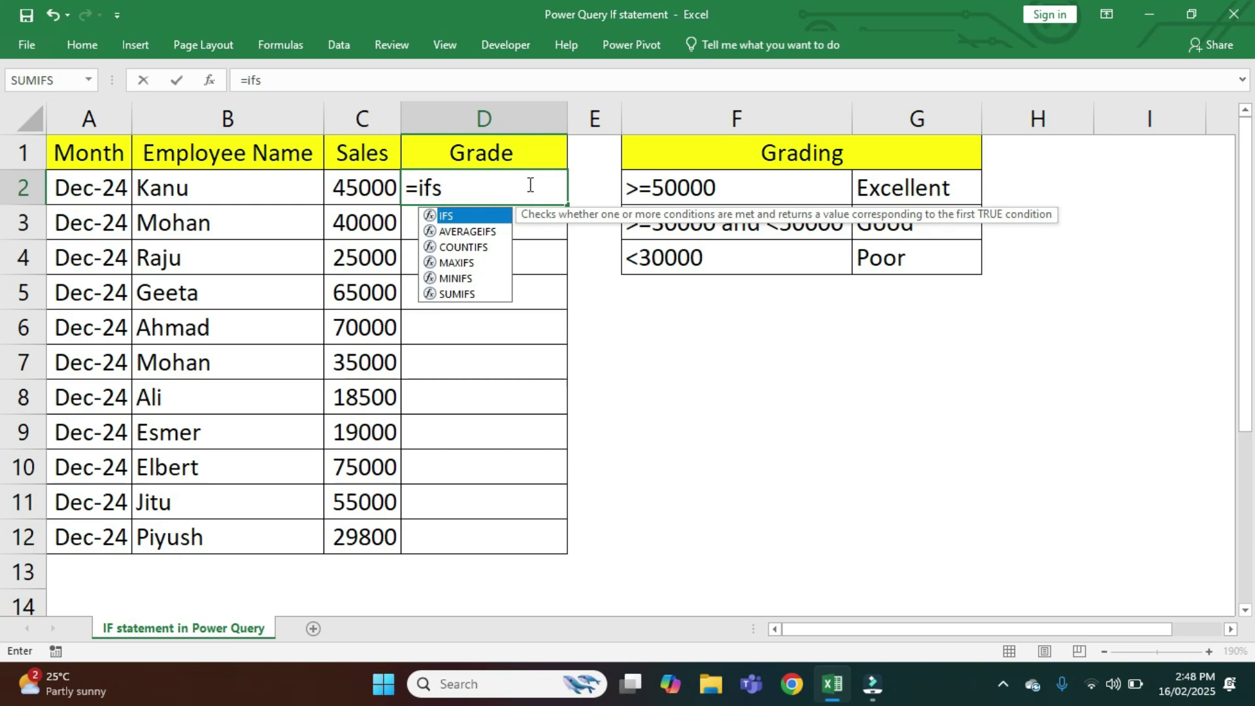
pyautogui.press('Tab')
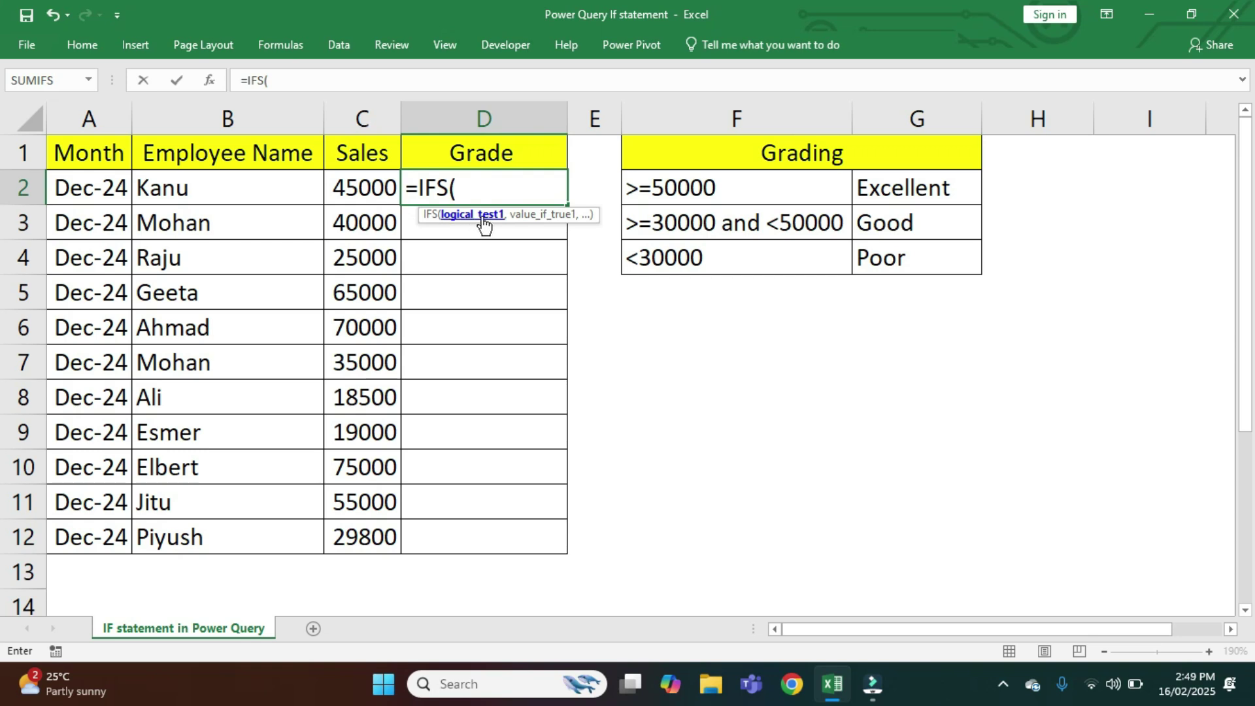
pyautogui.click(359, 189)
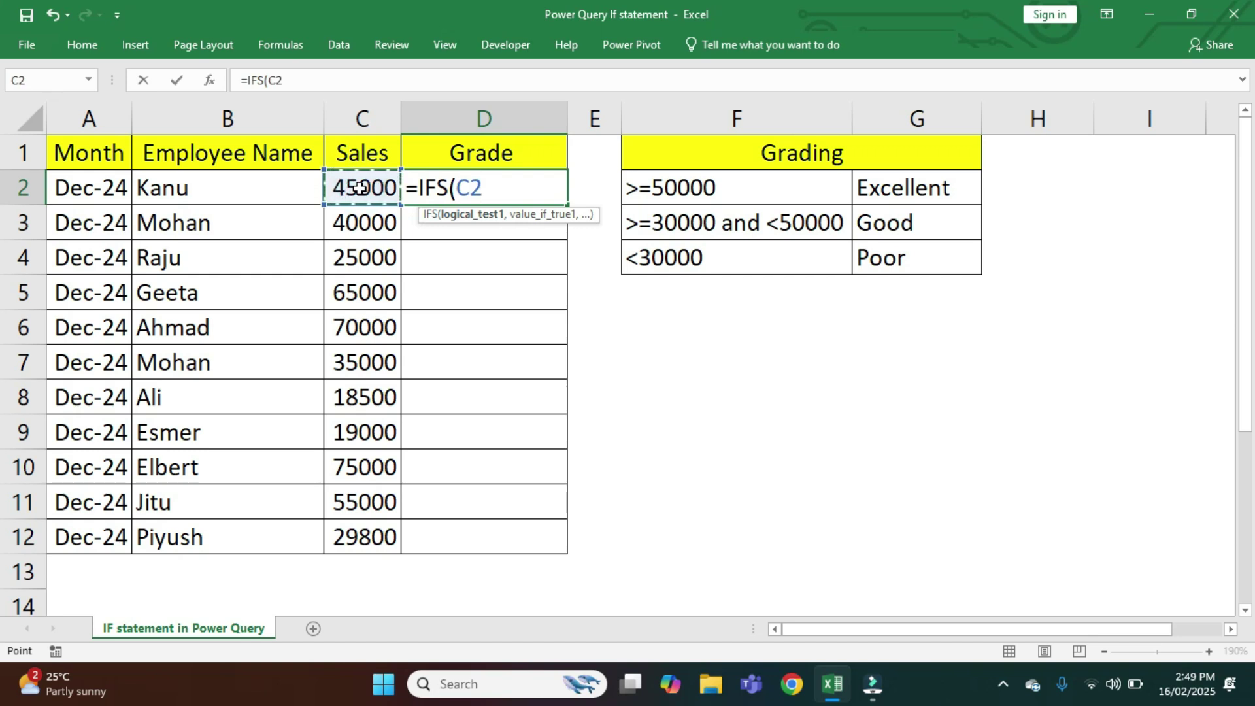
pyautogui.write('>=500')
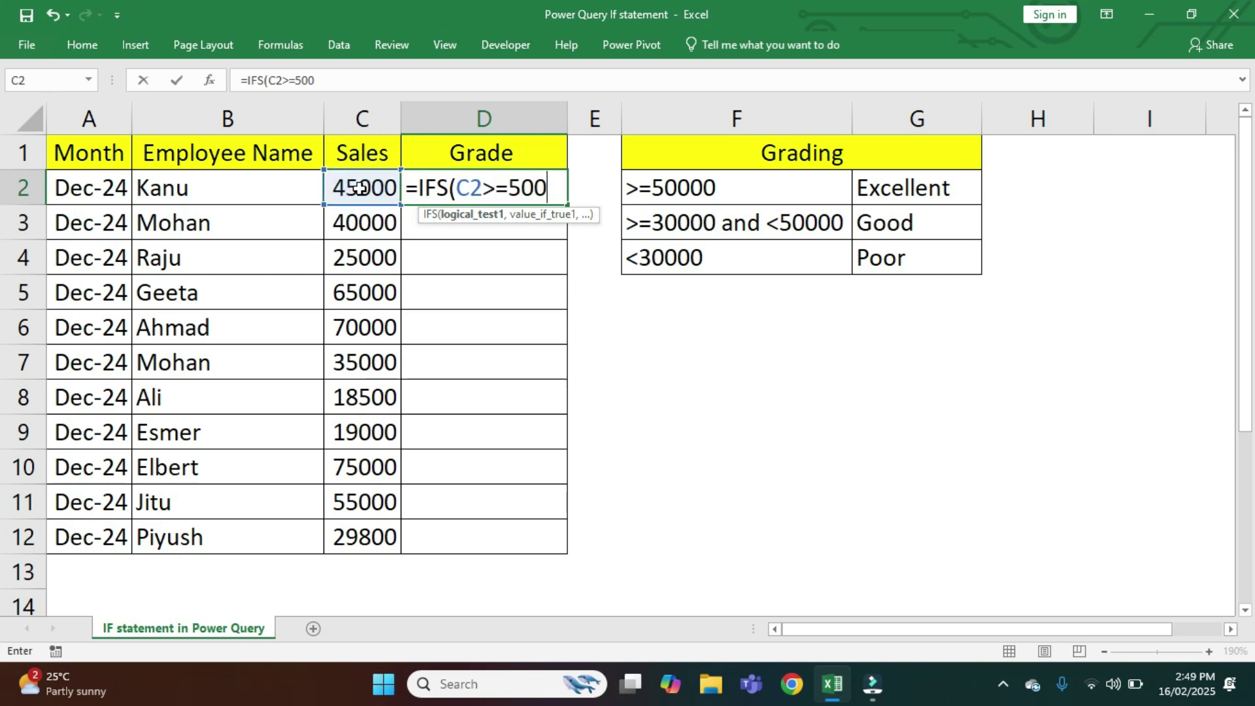
pyautogui.write('00,')
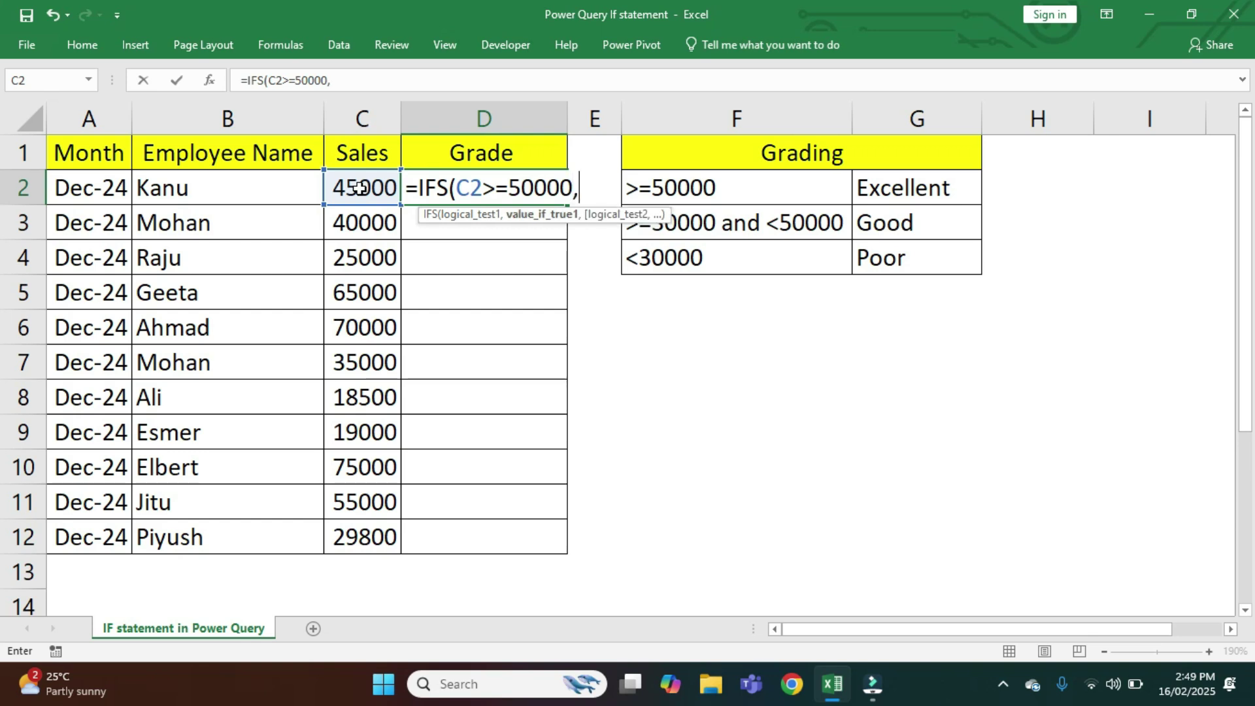
pyautogui.click(904, 188)
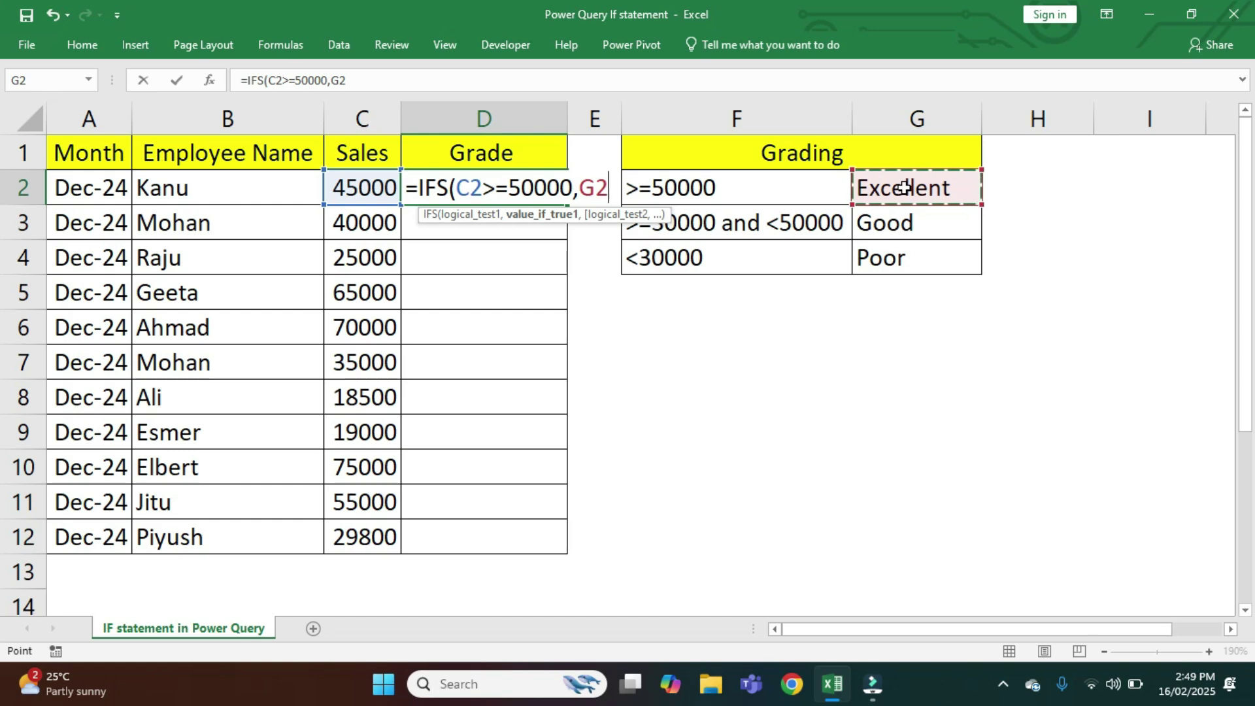
pyautogui.press('F4')
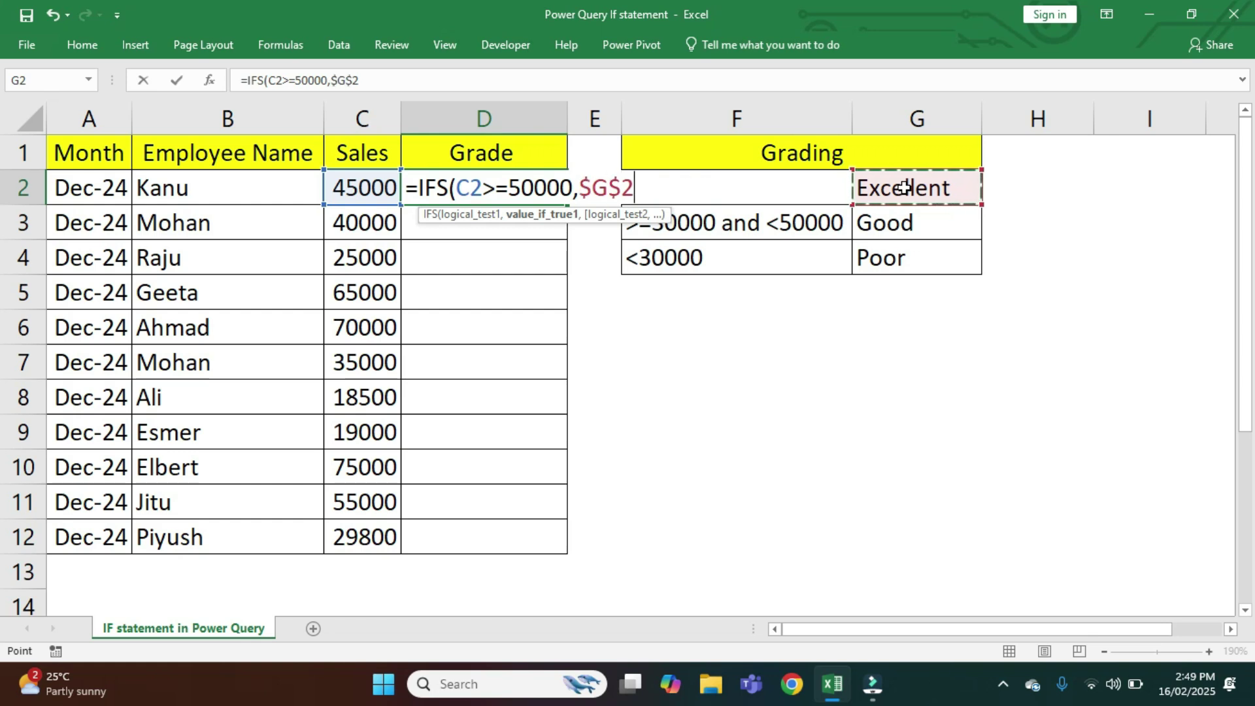
pyautogui.write(',')
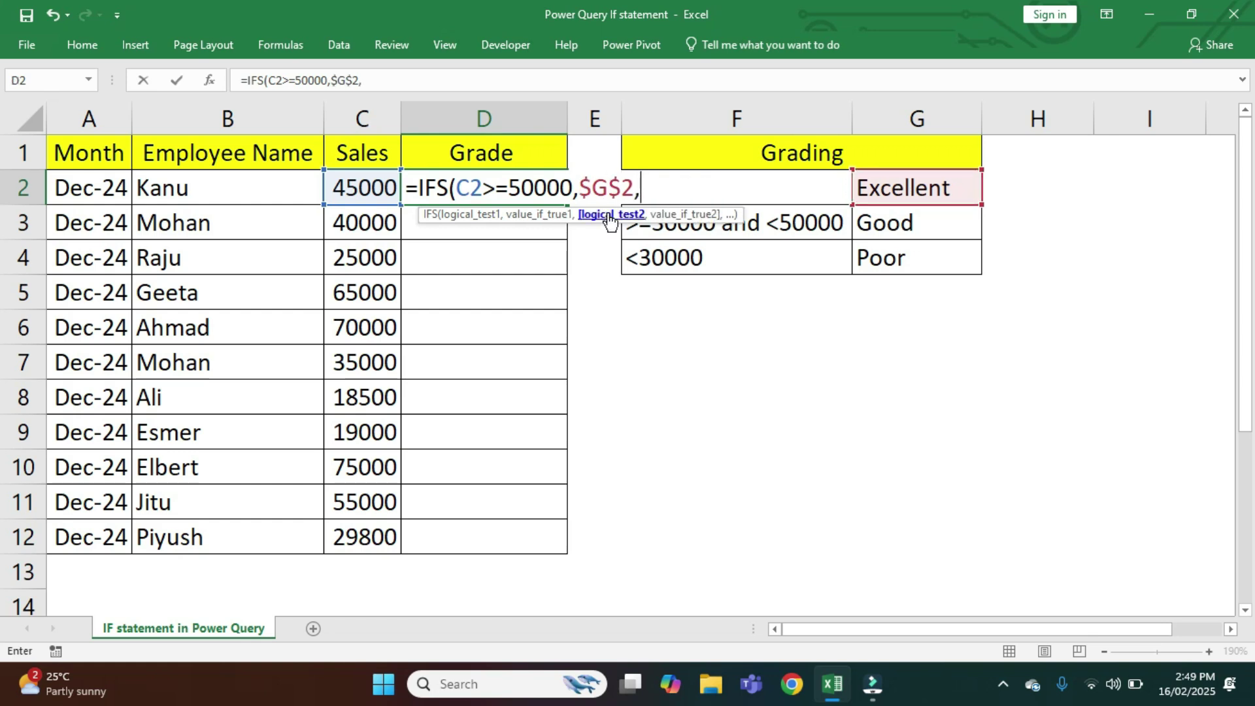
# - Add a second test to the IFS formula, C2>=30000, returning the absolute reference $G$3
pyautogui.click(366, 188)
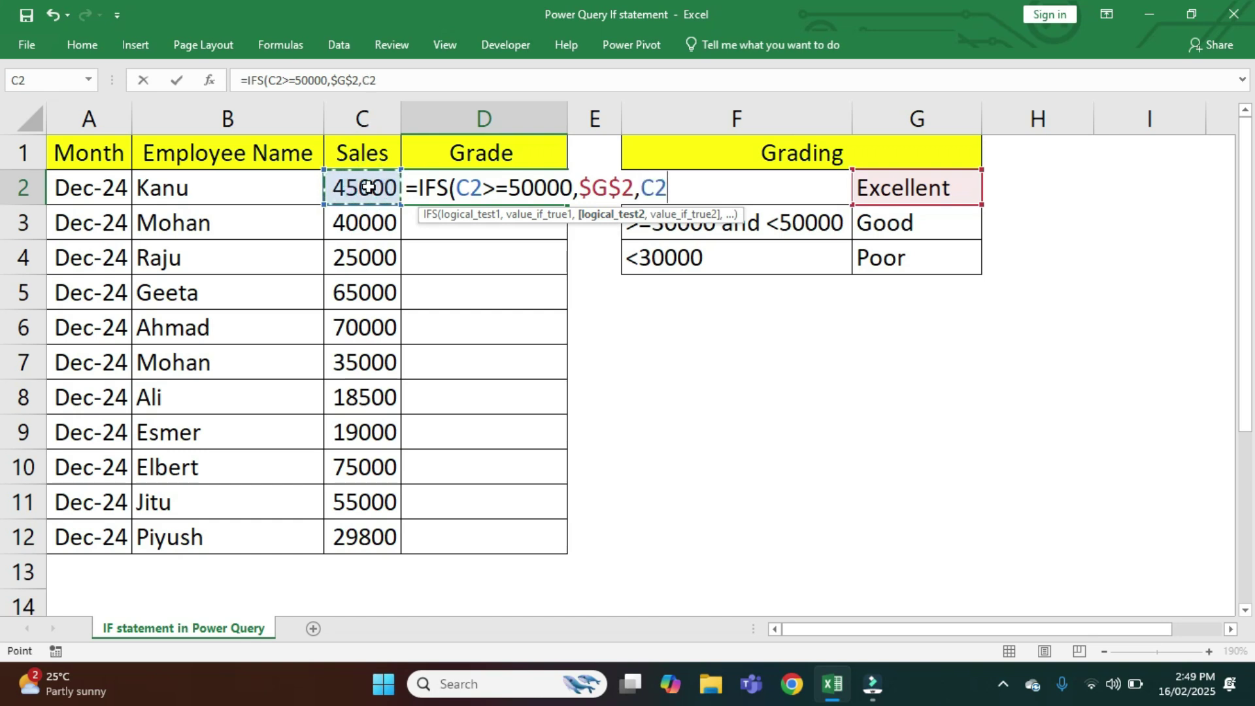
pyautogui.write('>=30000')
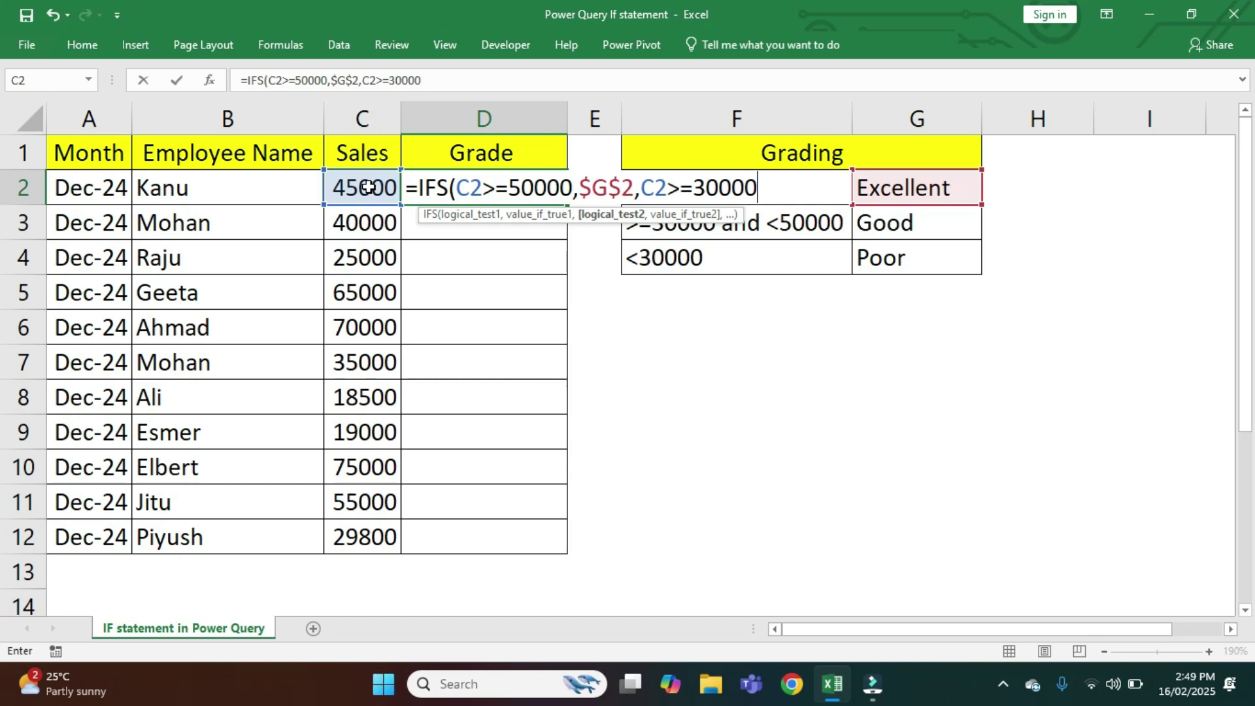
pyautogui.write(',')
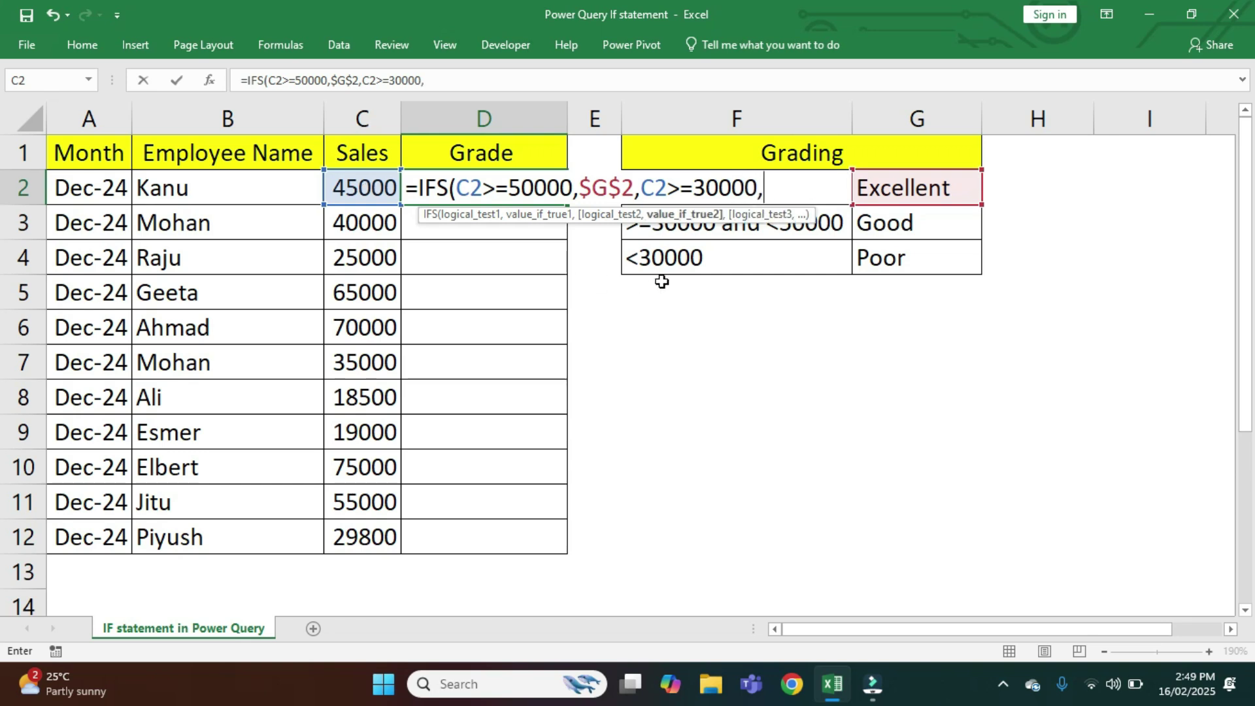
pyautogui.click(922, 226)
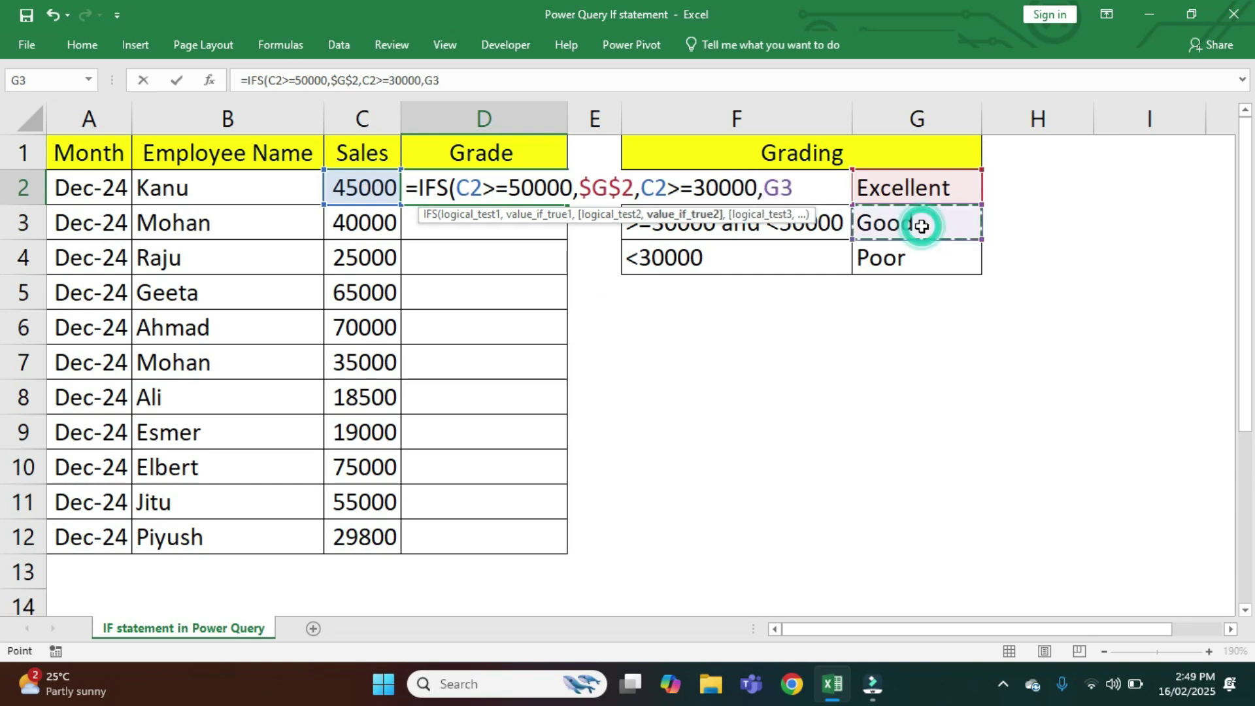
pyautogui.press('F4')
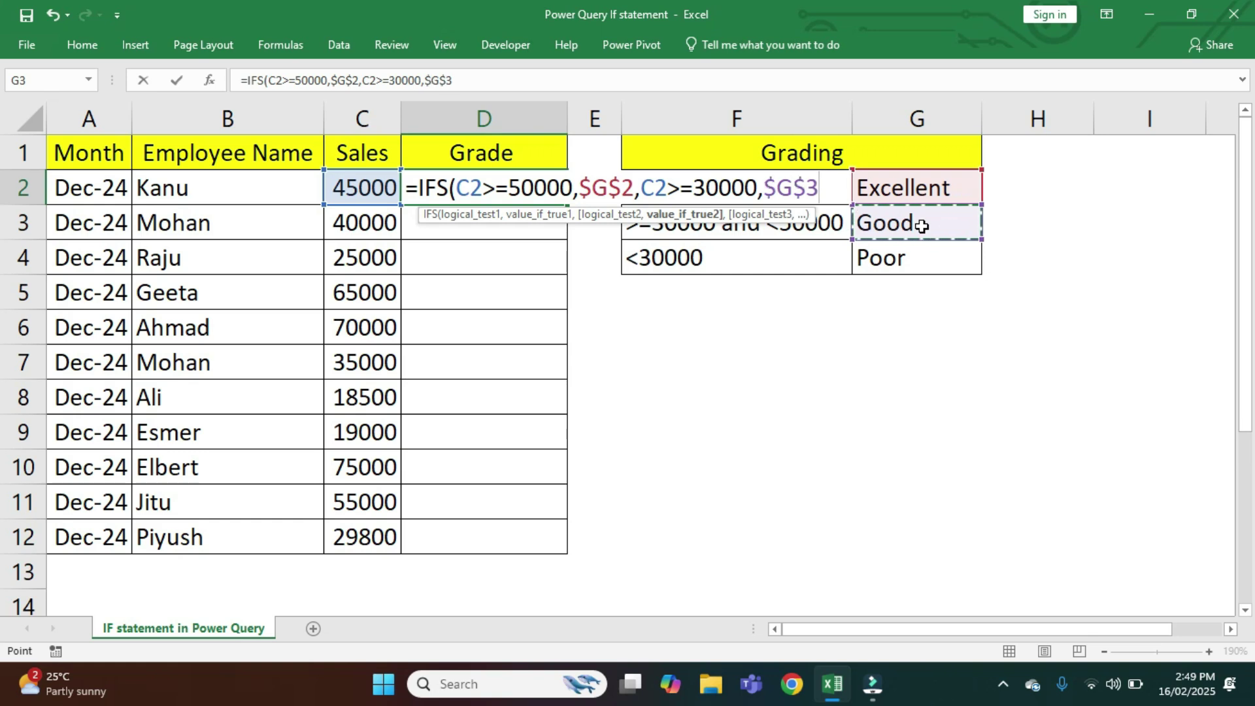
pyautogui.write(',')
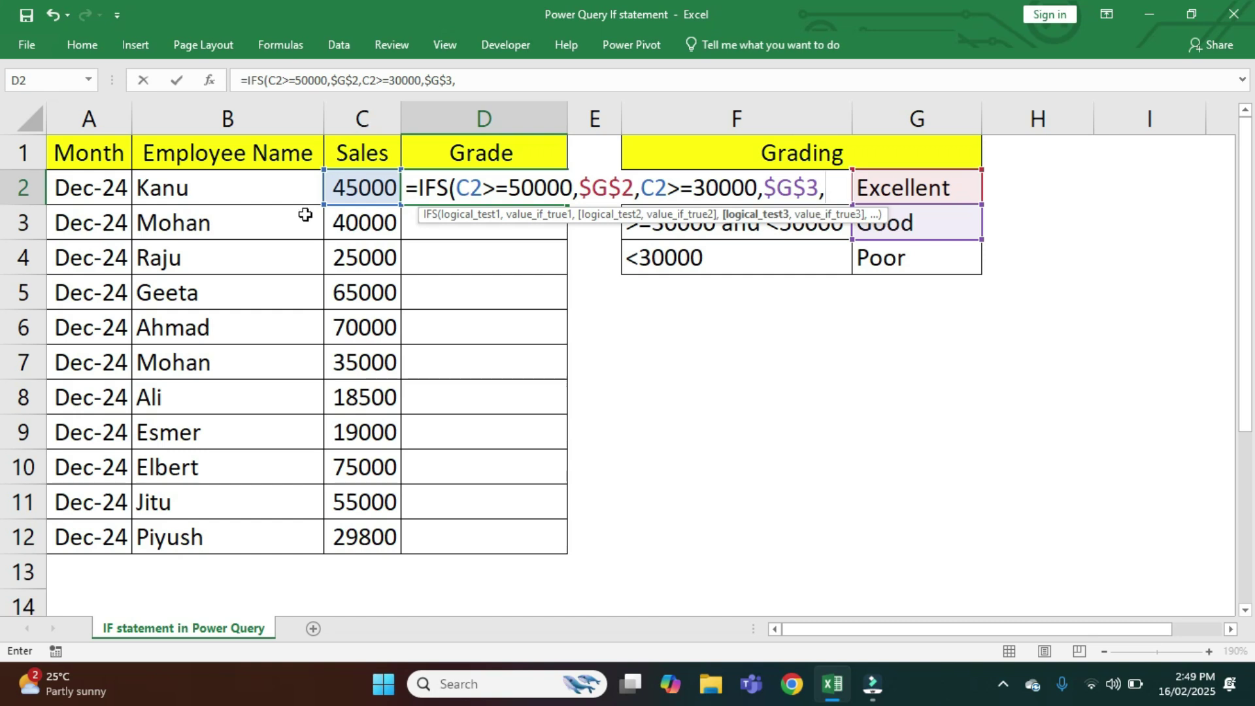
# - Complete the IFS formula in D2 with a third test, C2<30000, returning the absolute reference $G$4
pyautogui.click(363, 189)
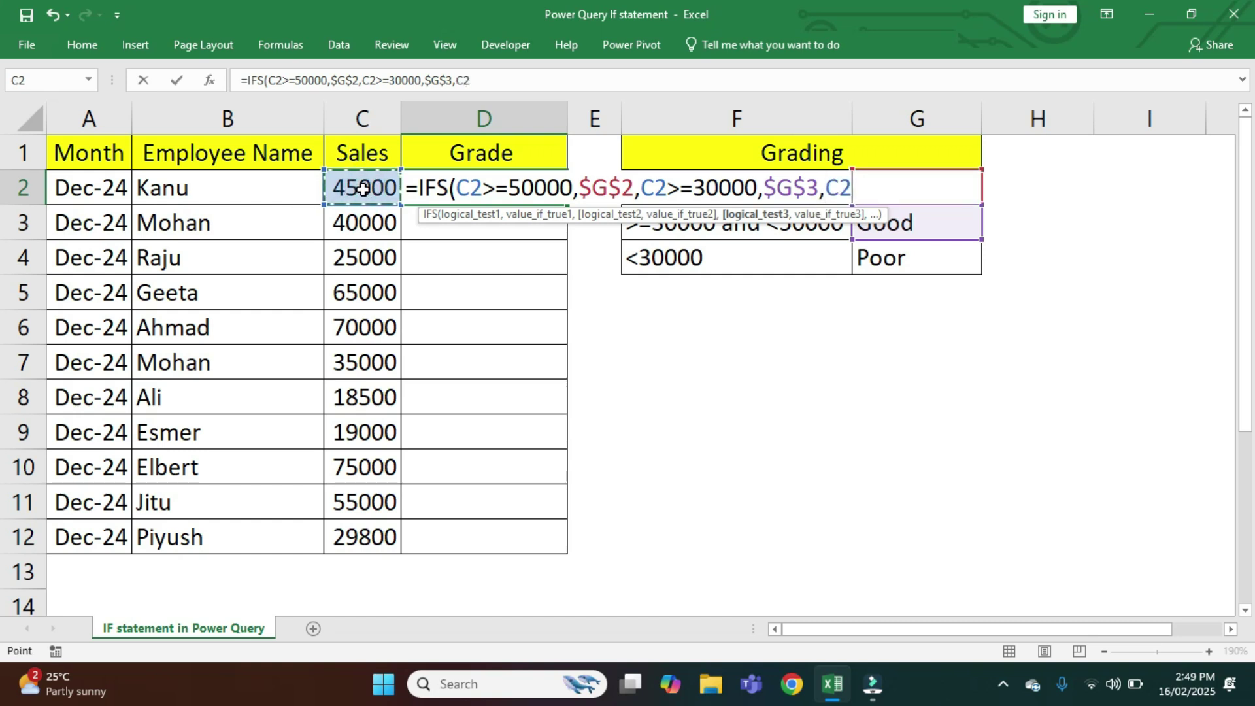
pyautogui.write('<')
pyautogui.write('3000')
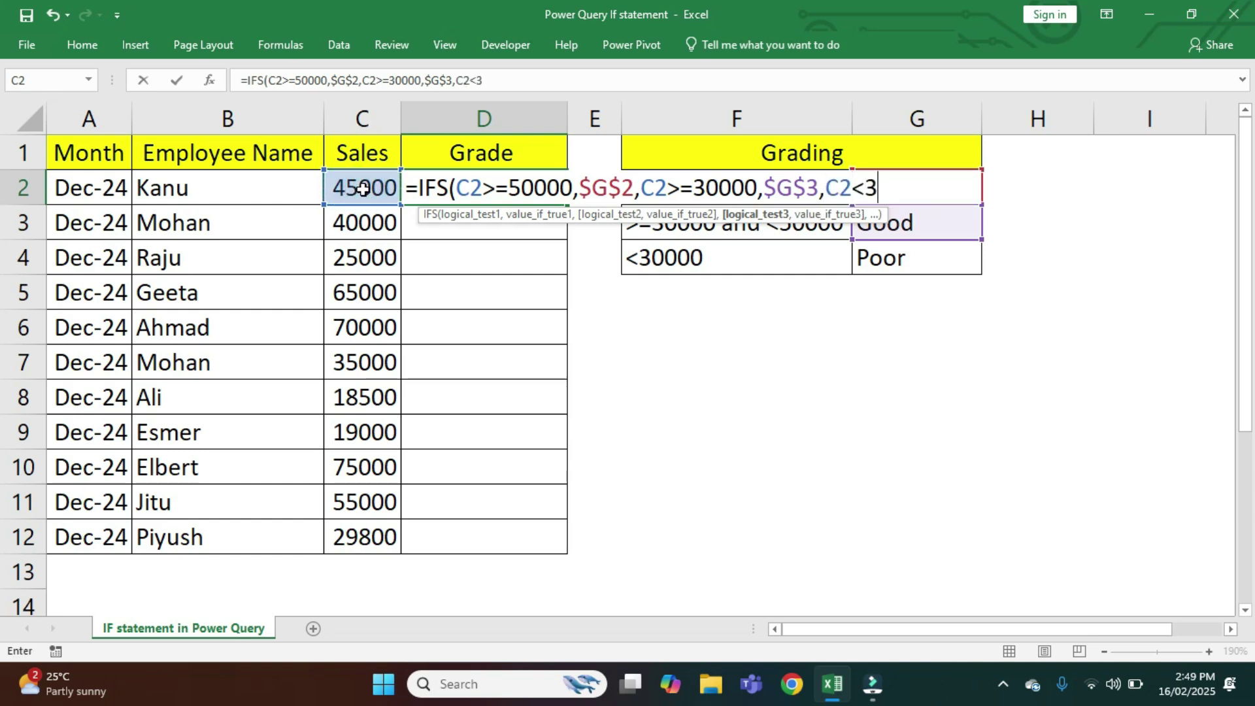
pyautogui.write('0,')
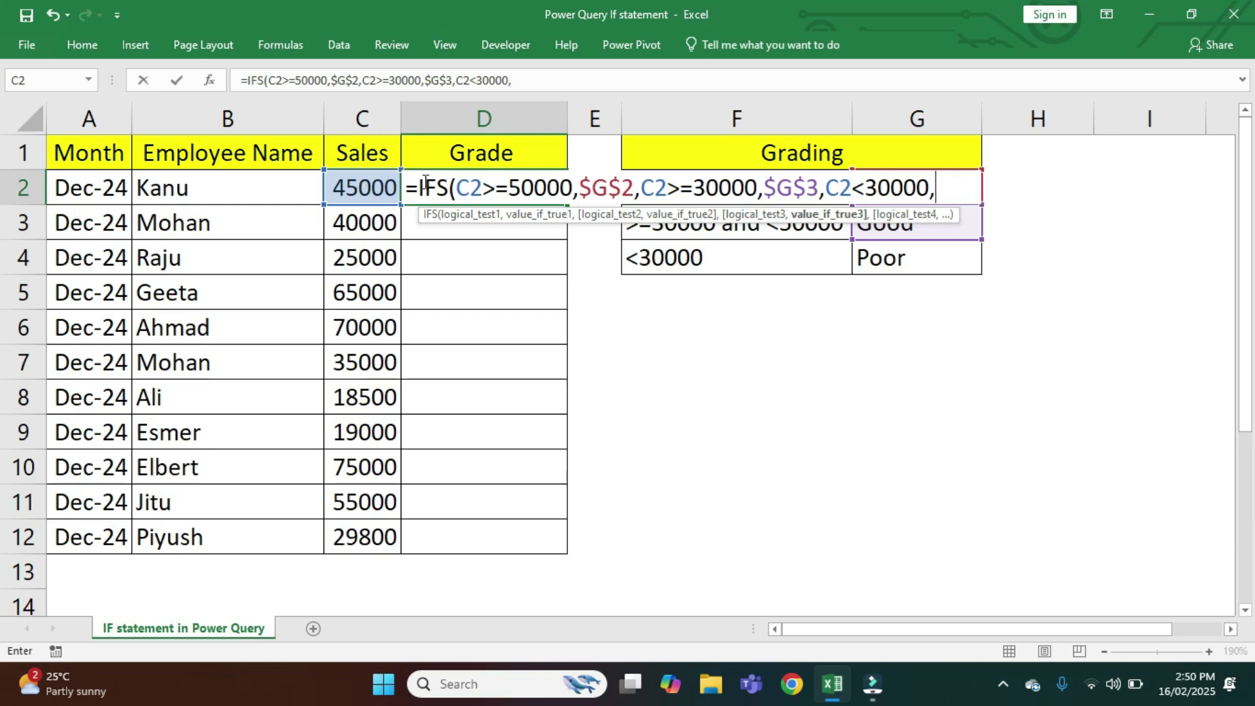
pyautogui.click(894, 262)
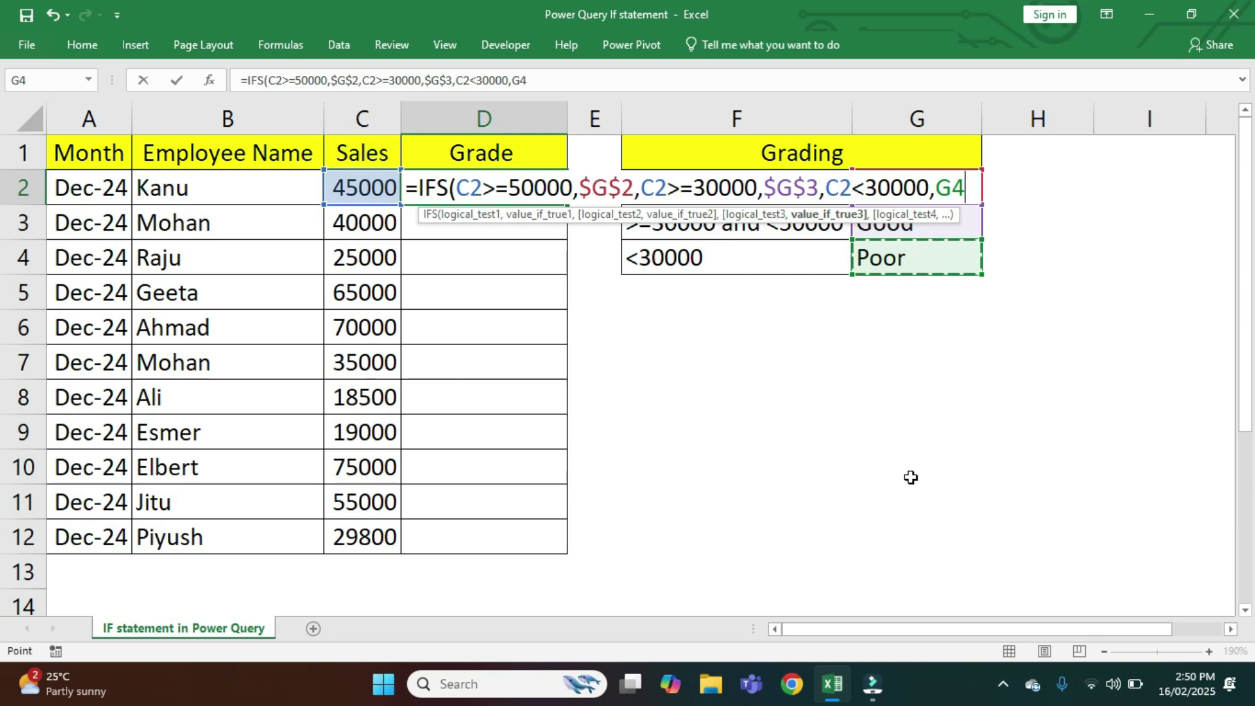
pyautogui.press('F4')
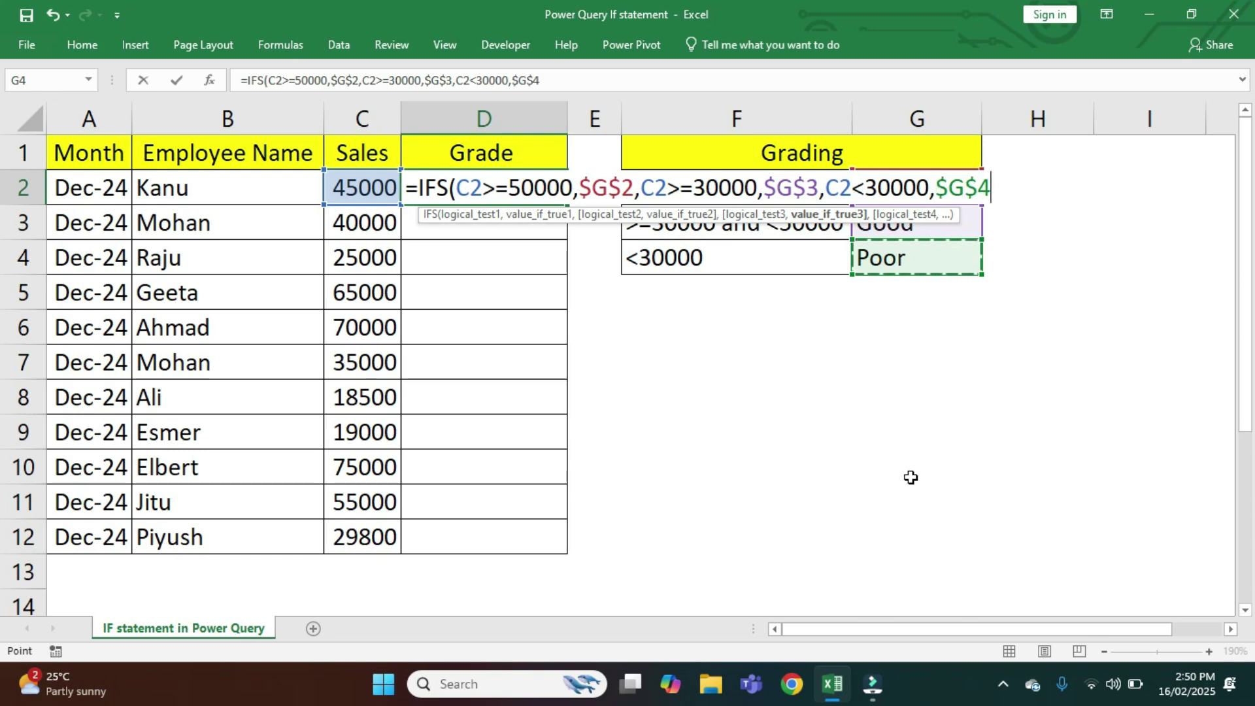
pyautogui.write(')')
pyautogui.press('Return')
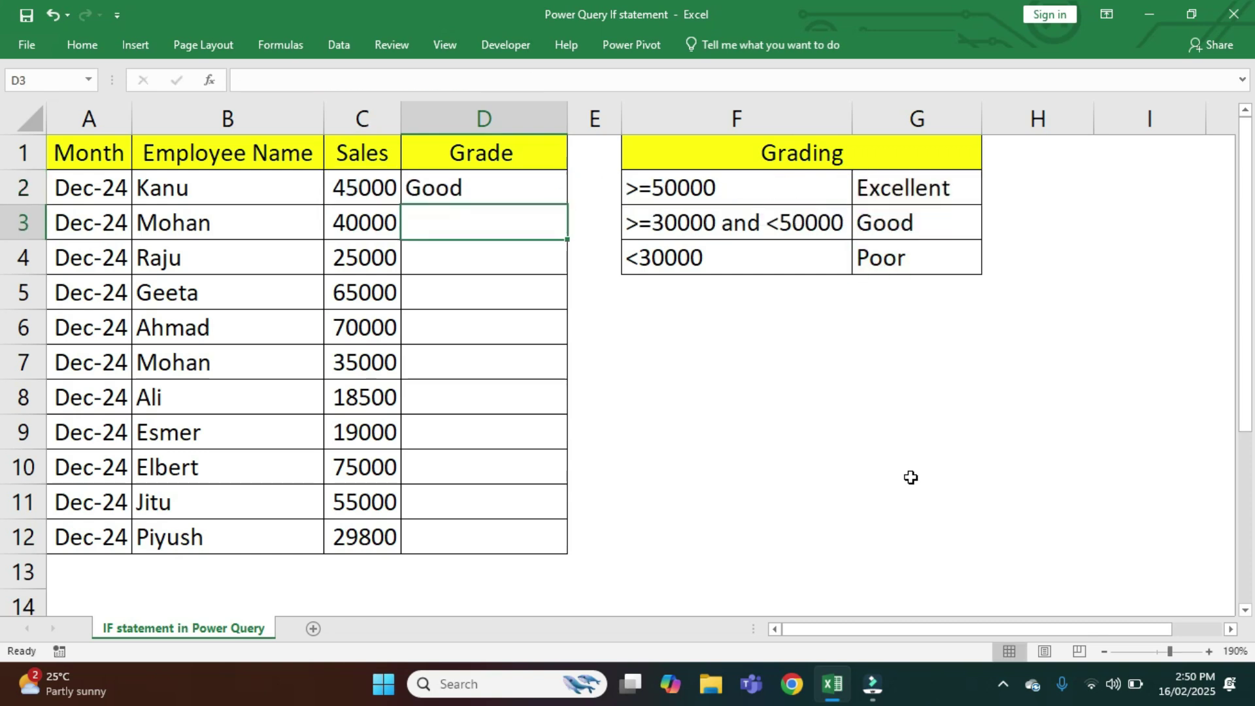
pyautogui.click(490, 188)
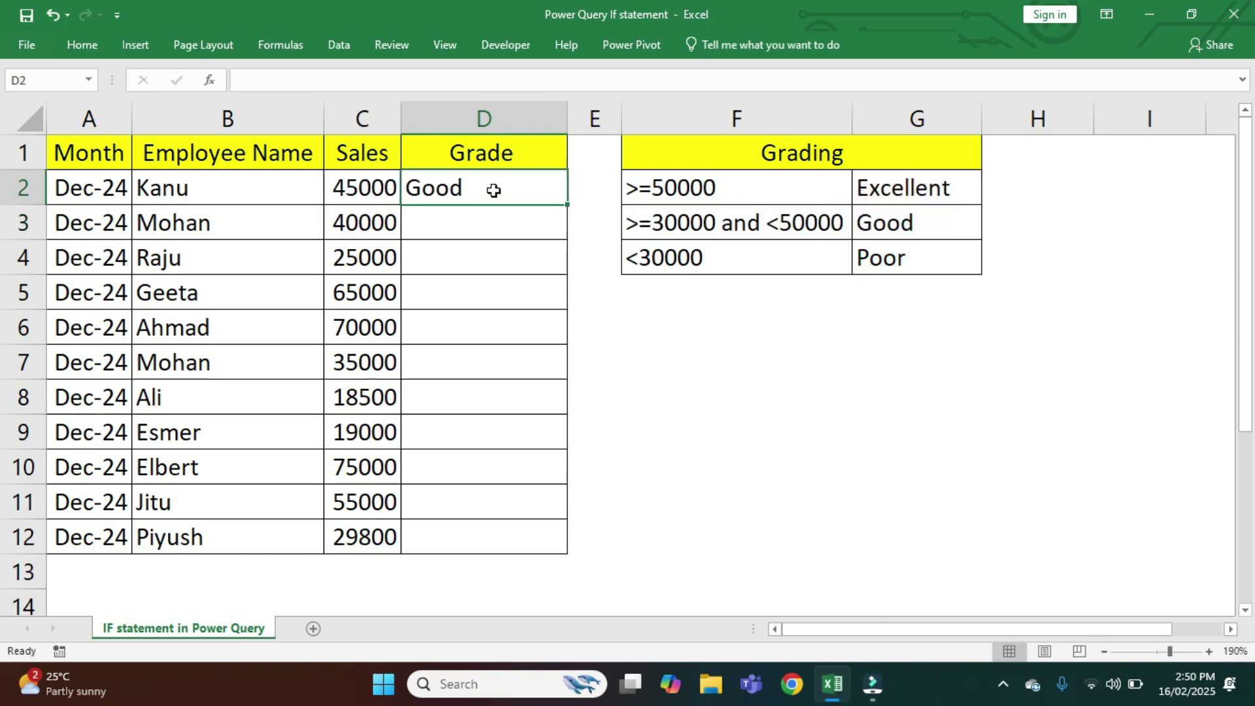
# - Fill the IFS formula from D2 down the Grade column to D12
pyautogui.doubleClick(567, 204)
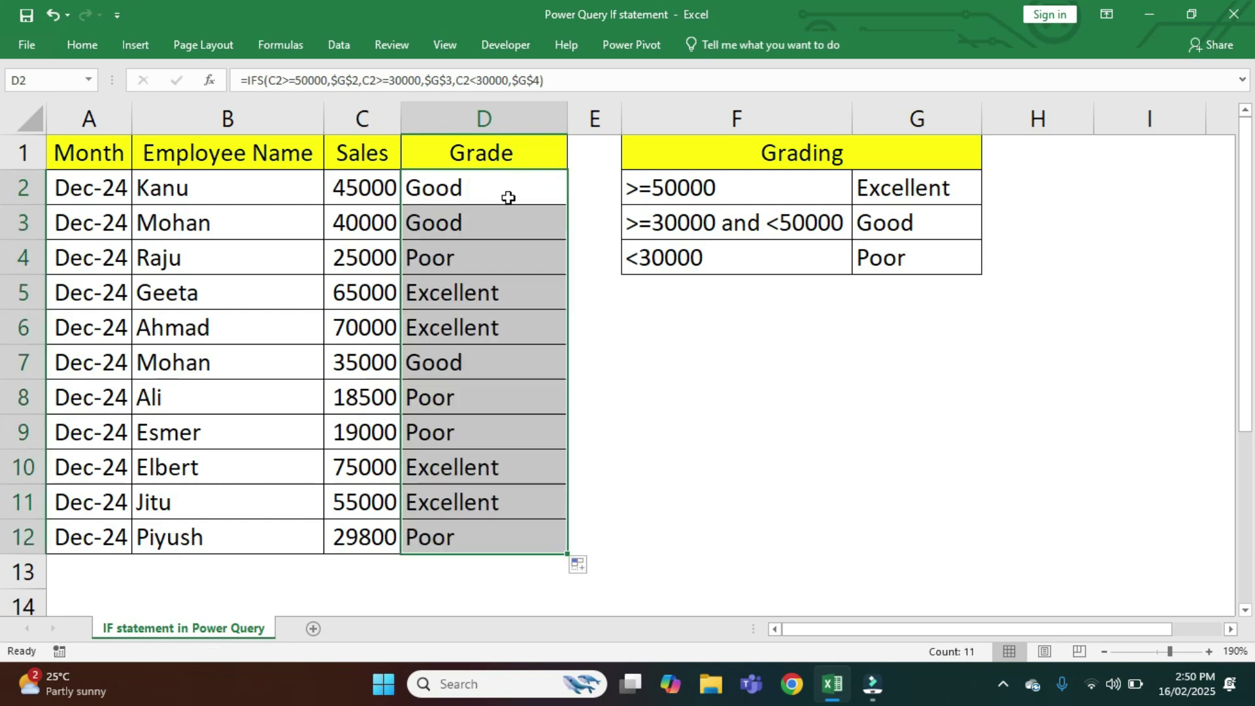
# - Check the filled grades in column D against the Sales values and the grading thresholds
pyautogui.click(370, 197)
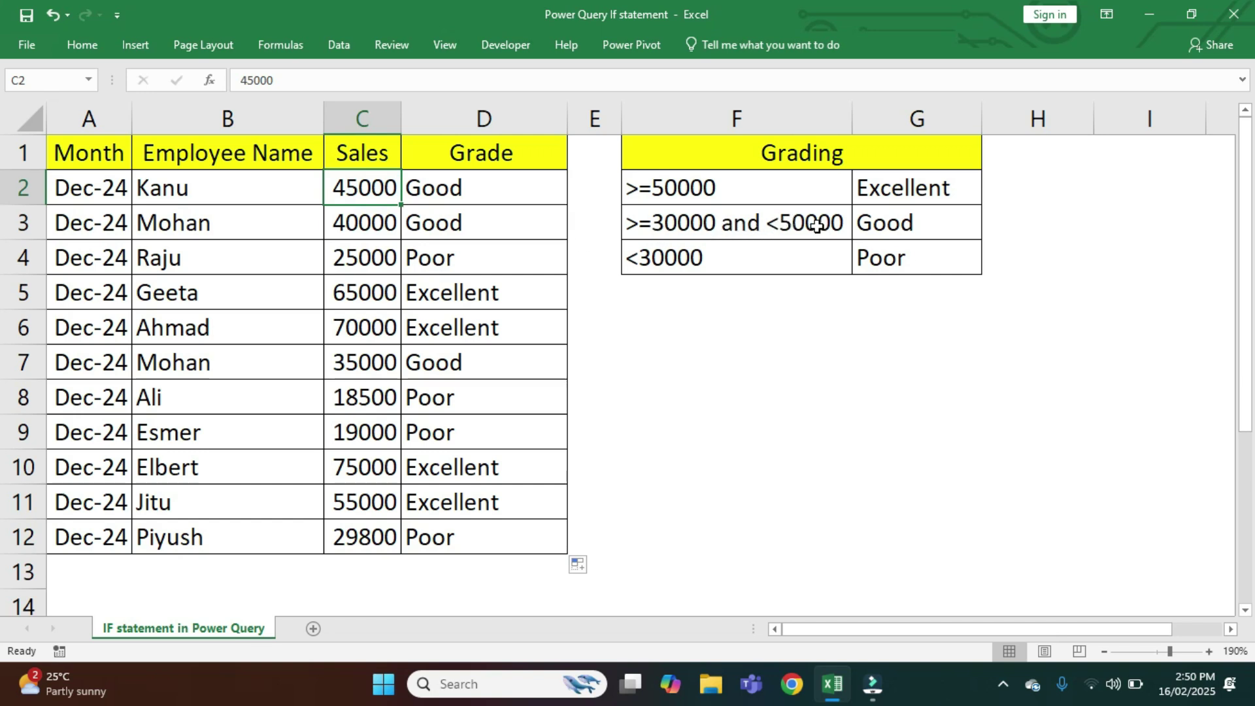
pyautogui.click(520, 196)
pyautogui.click(362, 533)
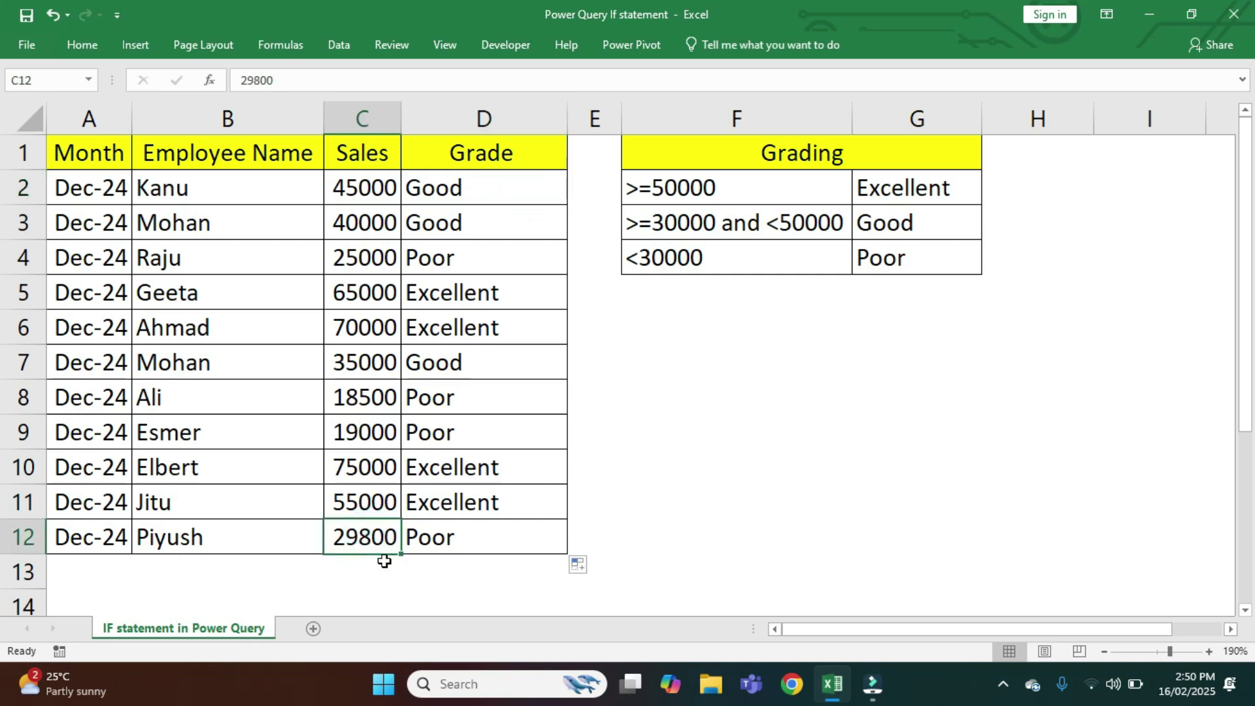
pyautogui.click(484, 537)
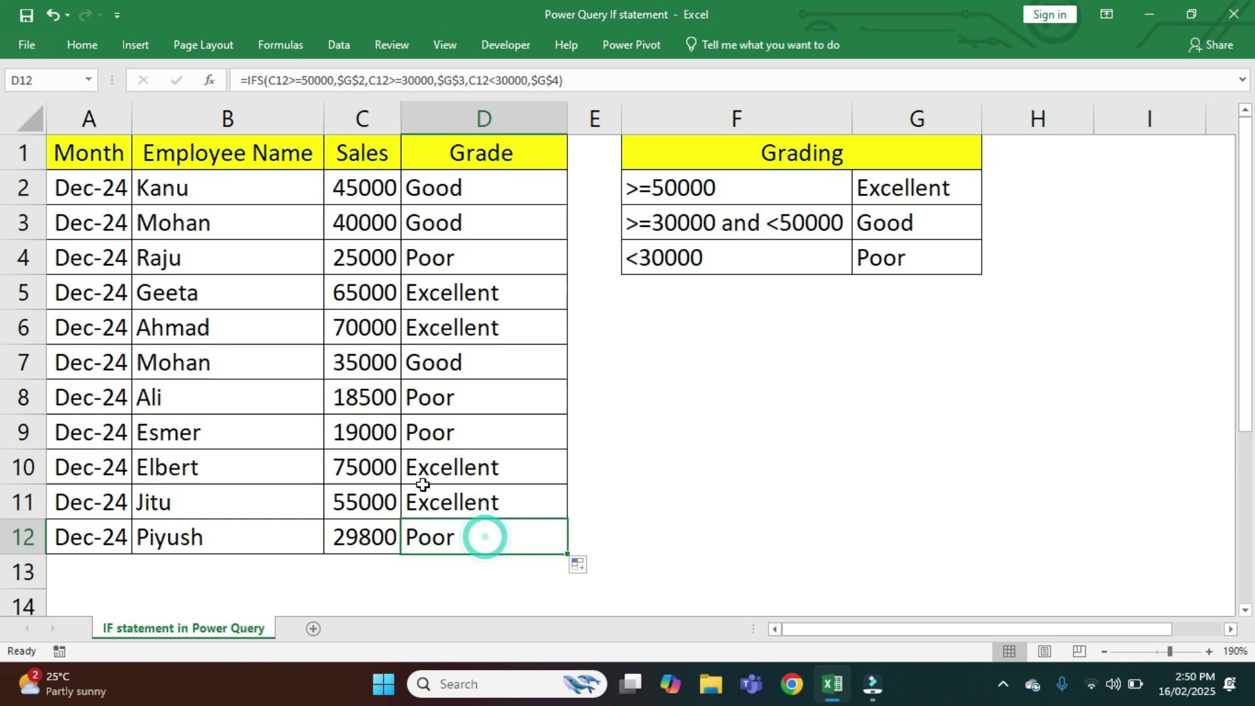
pyautogui.click(376, 504)
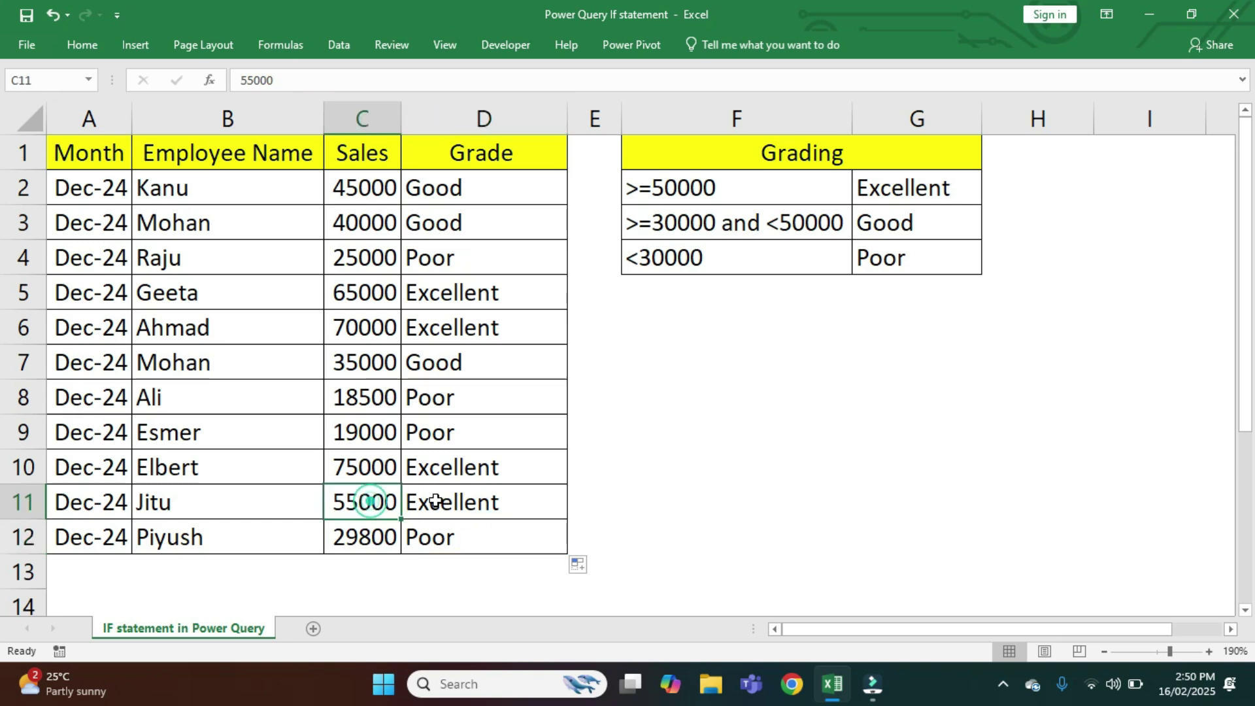
pyautogui.click(453, 503)
pyautogui.click(453, 463)
pyautogui.click(454, 323)
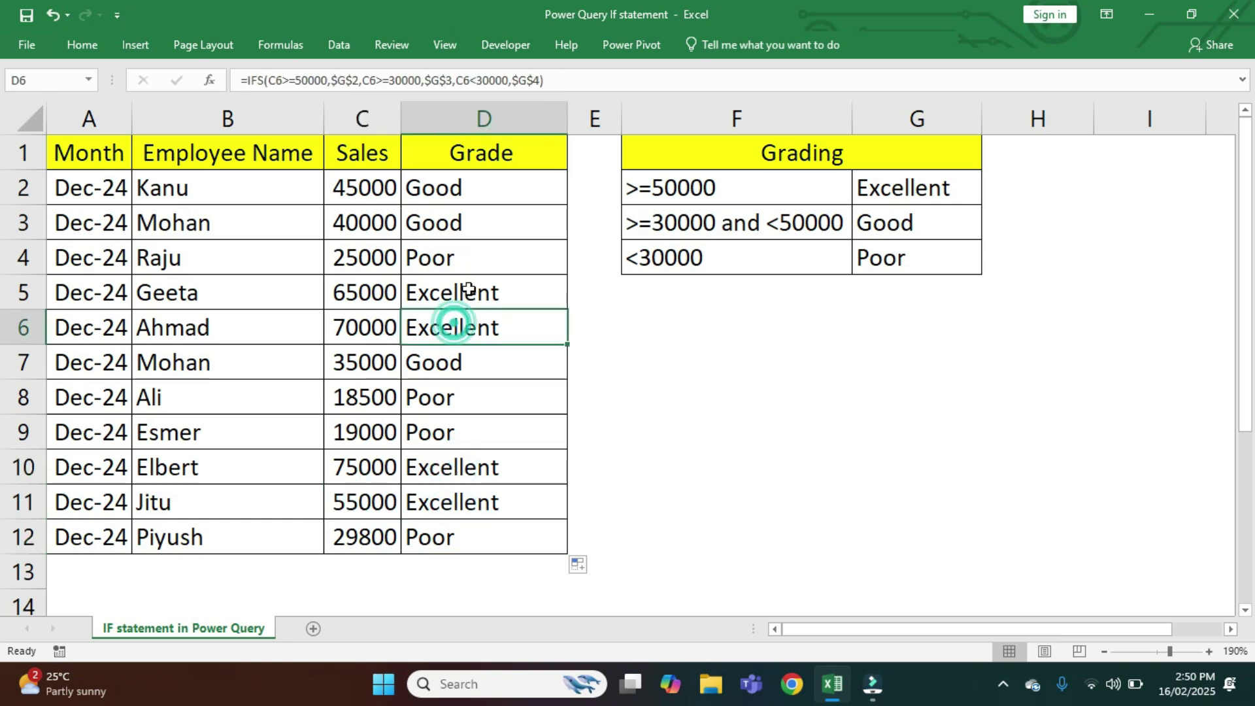
pyautogui.click(469, 290)
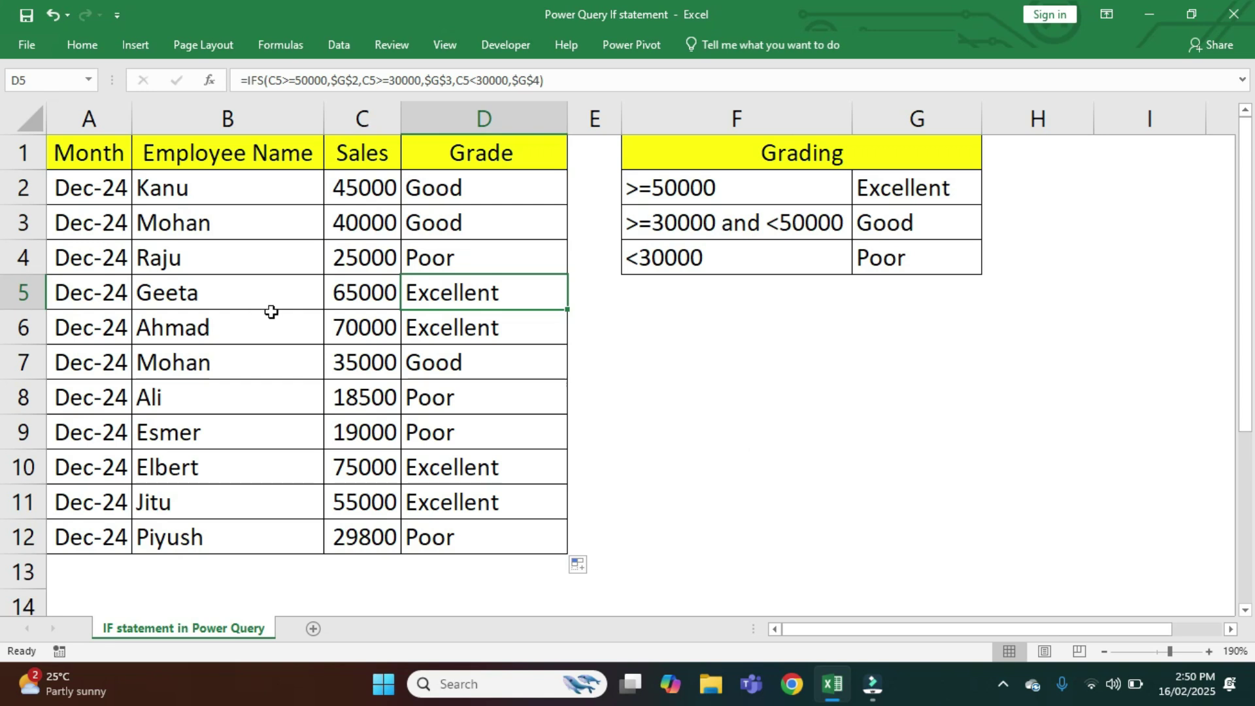
# - Load the sales range A1:D12, with headers, into the Power Query Editor as a table
pyautogui.click(251, 349)
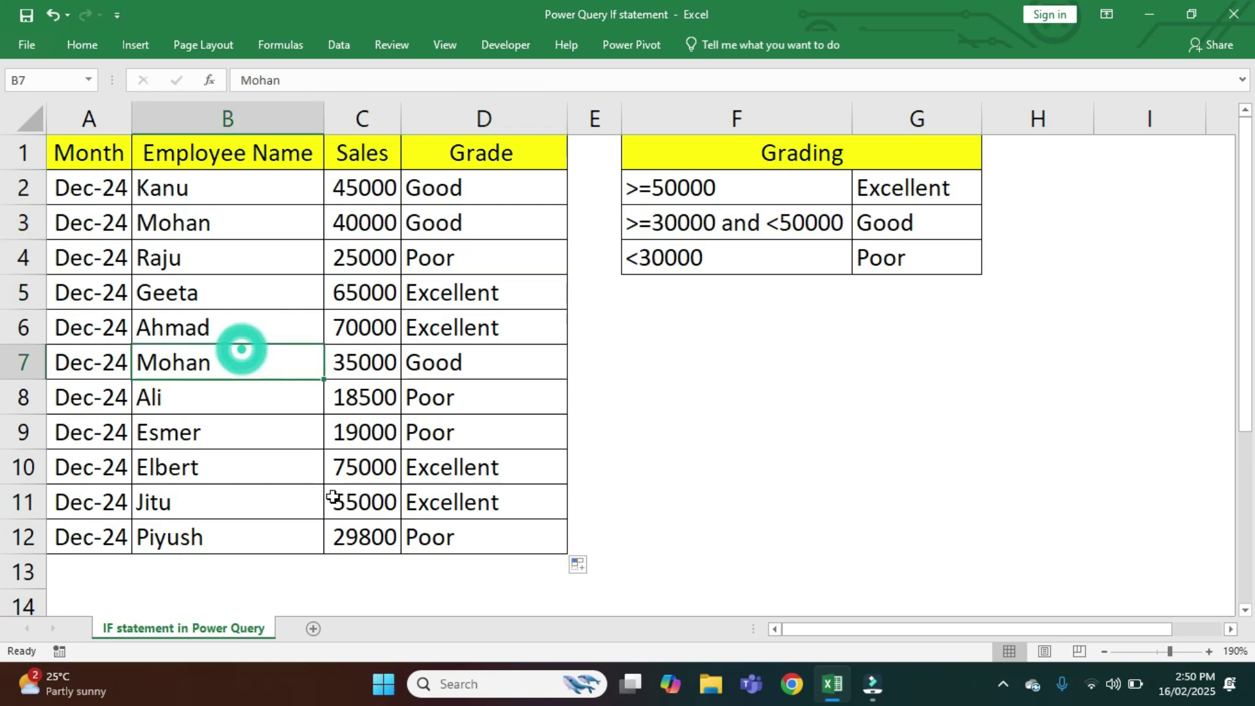
pyautogui.click(331, 49)
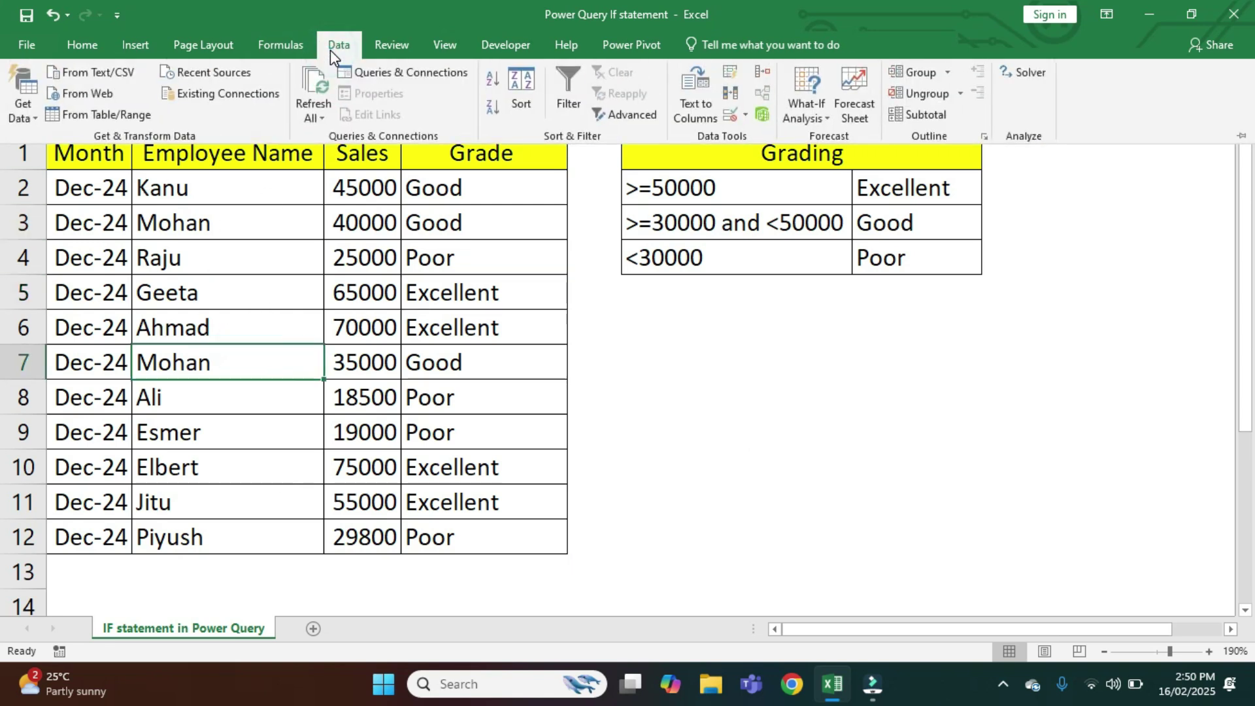
pyautogui.click(118, 117)
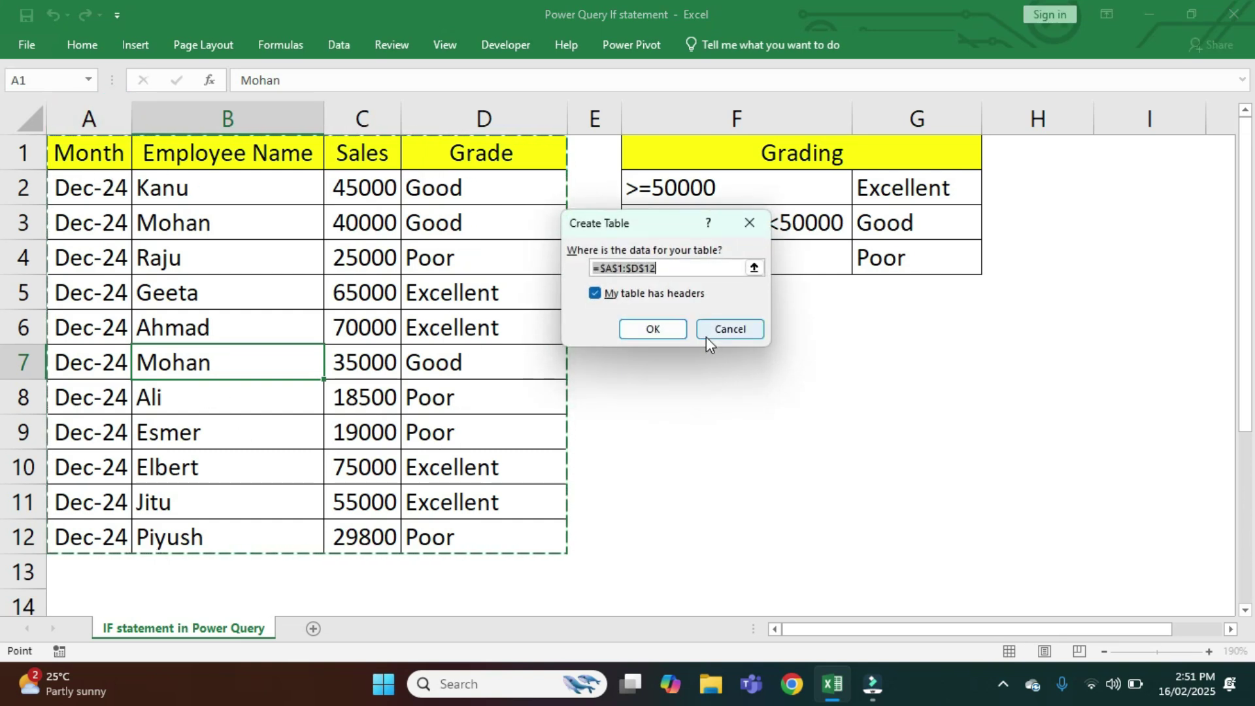
pyautogui.click(651, 329)
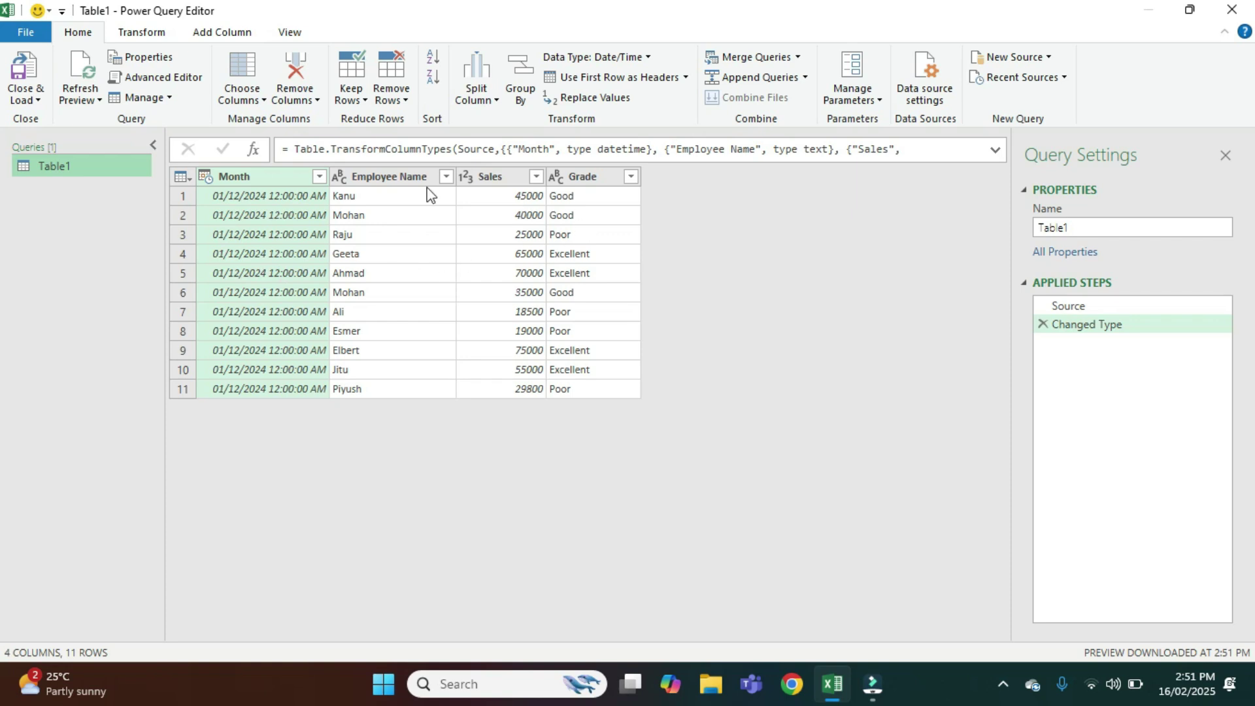
pyautogui.click(711, 488)
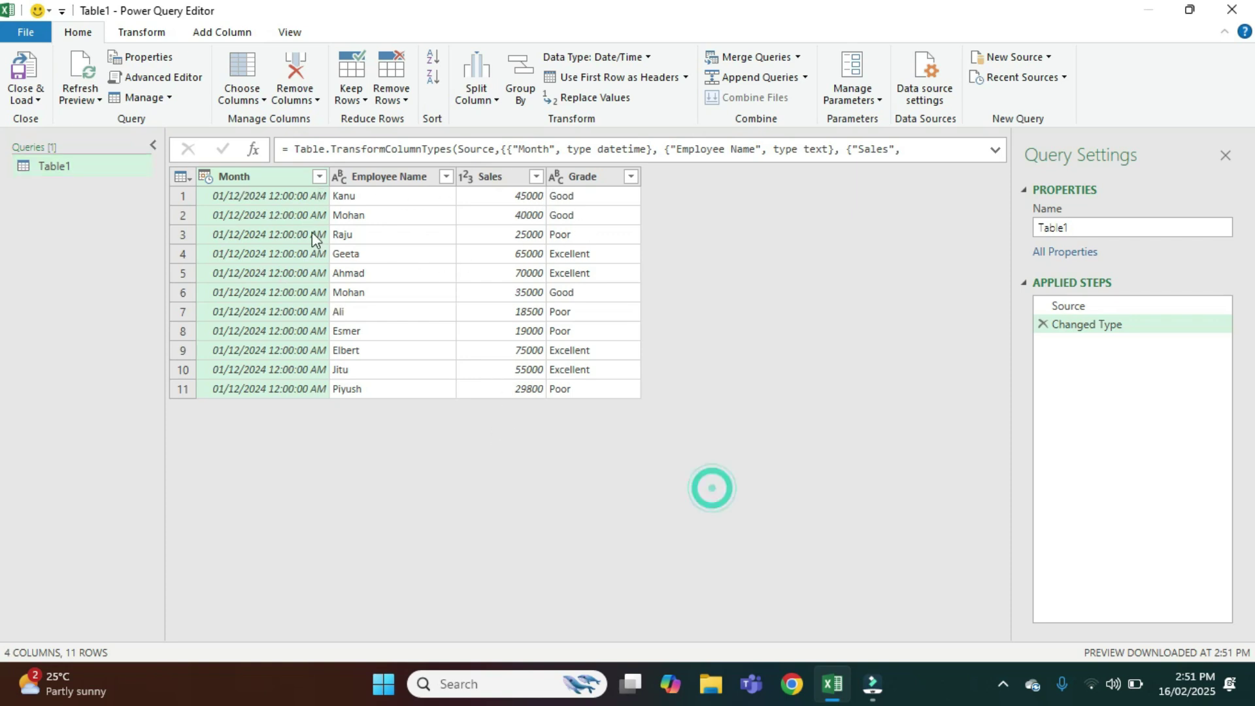
# - Change the Month column's data type to Date, replacing the current type conversion
pyautogui.rightClick(272, 183)
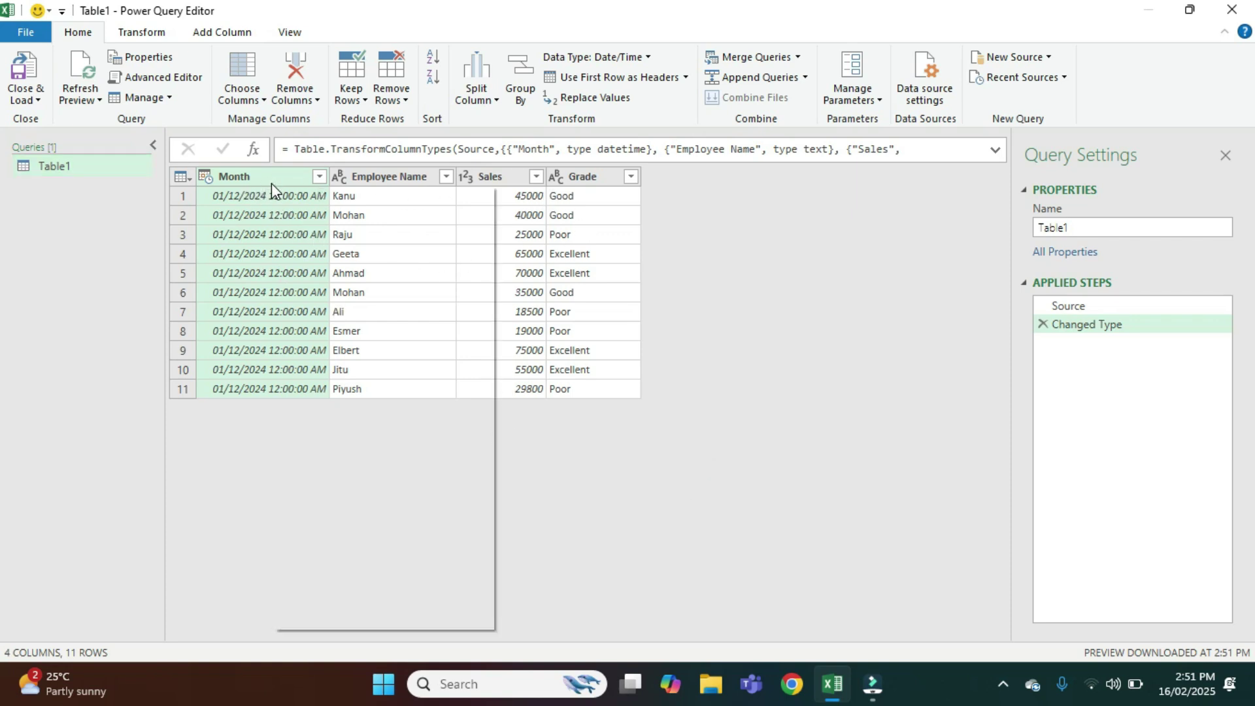
pyautogui.moveTo(316, 358)
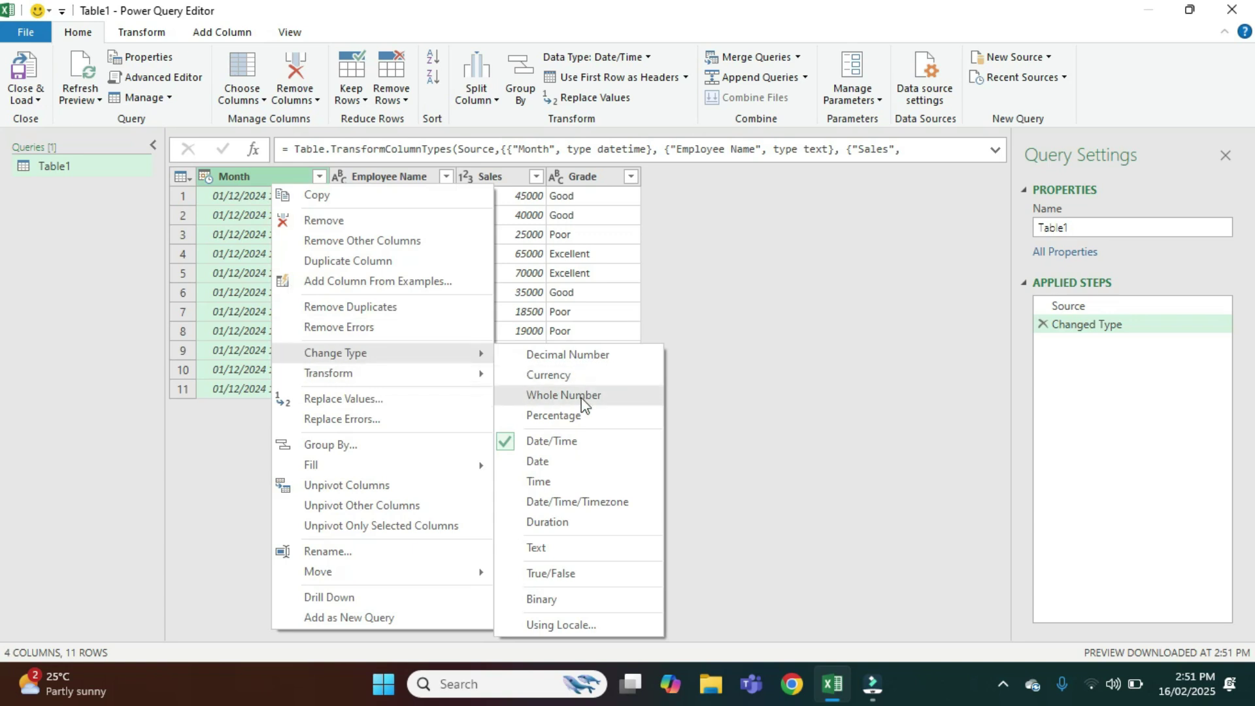
pyautogui.click(543, 461)
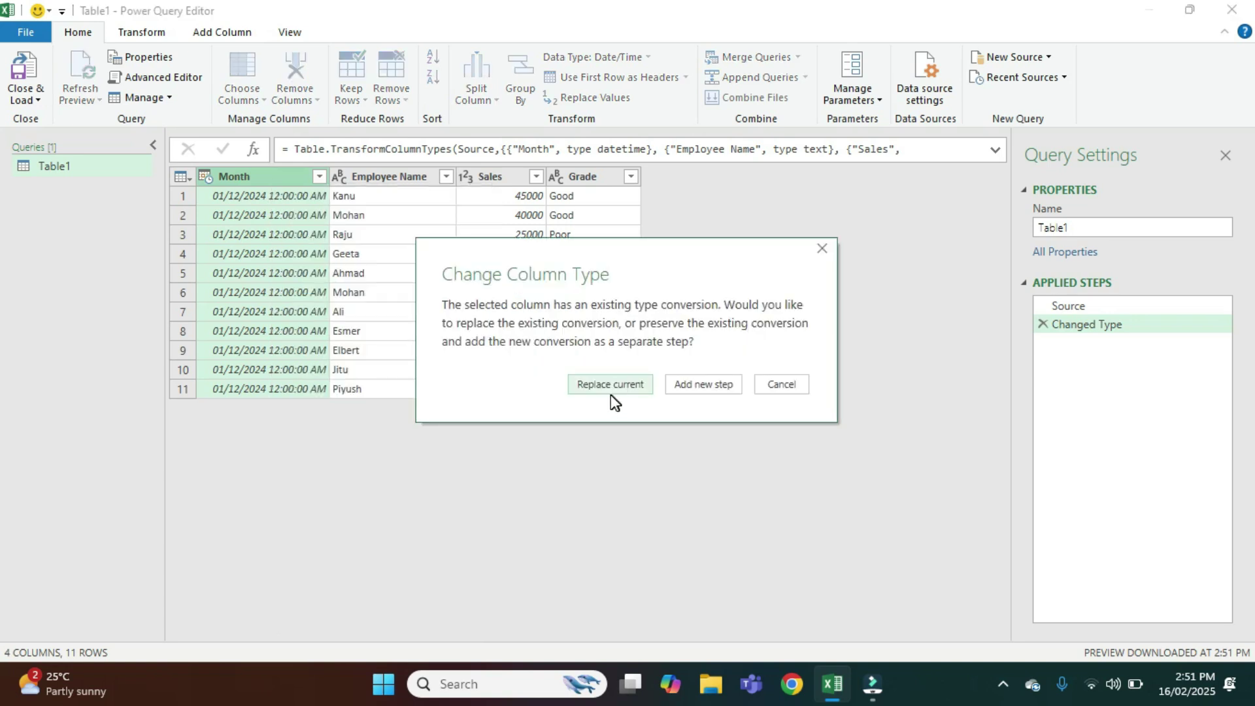
pyautogui.click(625, 389)
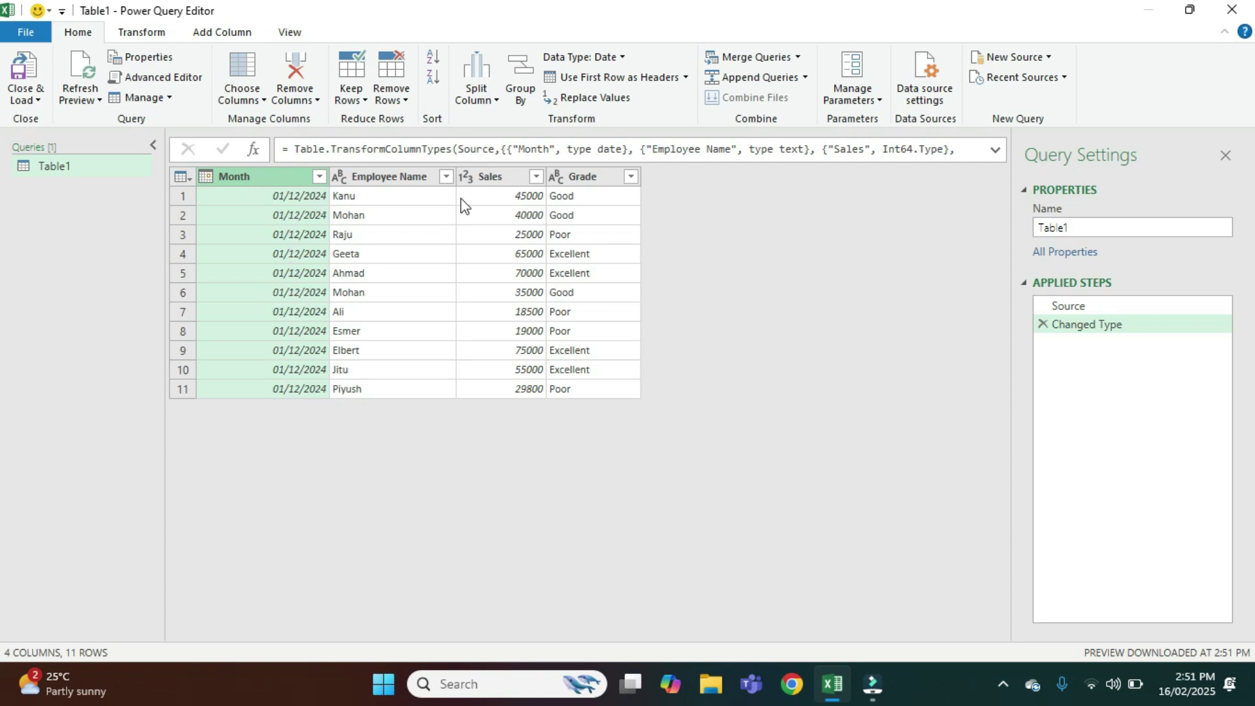
# - Remove the Grade column from the query
pyautogui.click(588, 177)
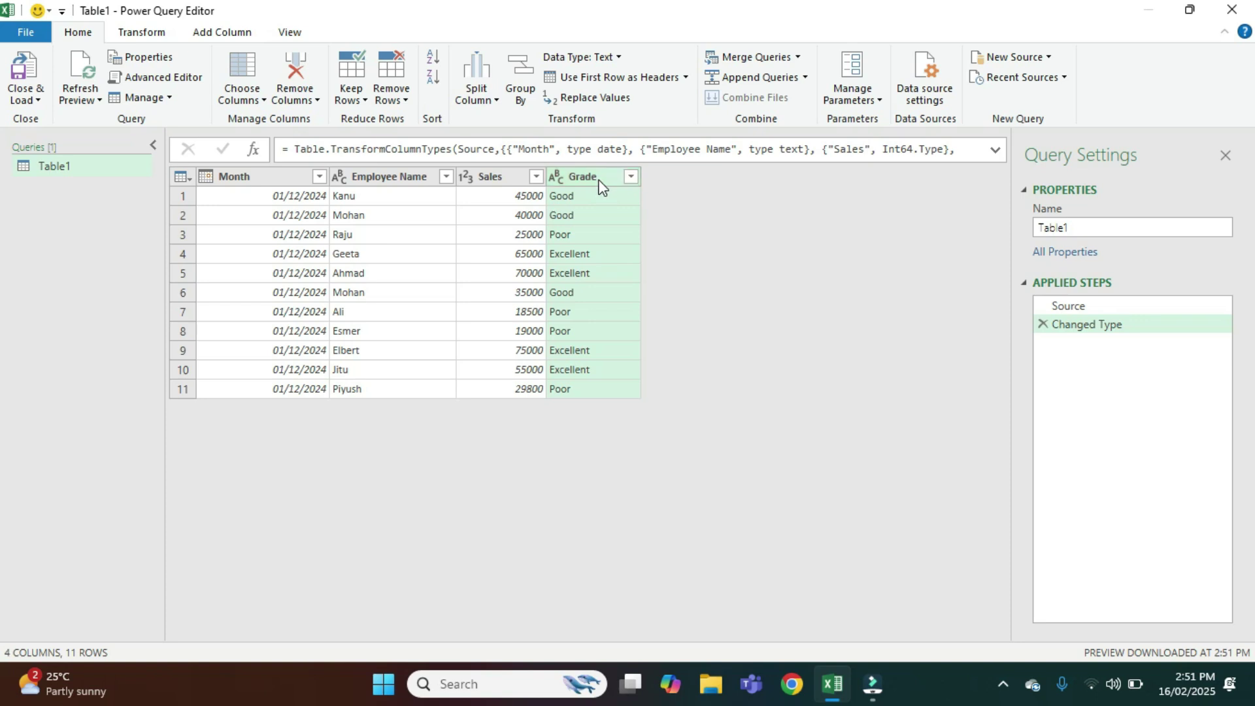
pyautogui.rightClick(599, 181)
pyautogui.click(634, 216)
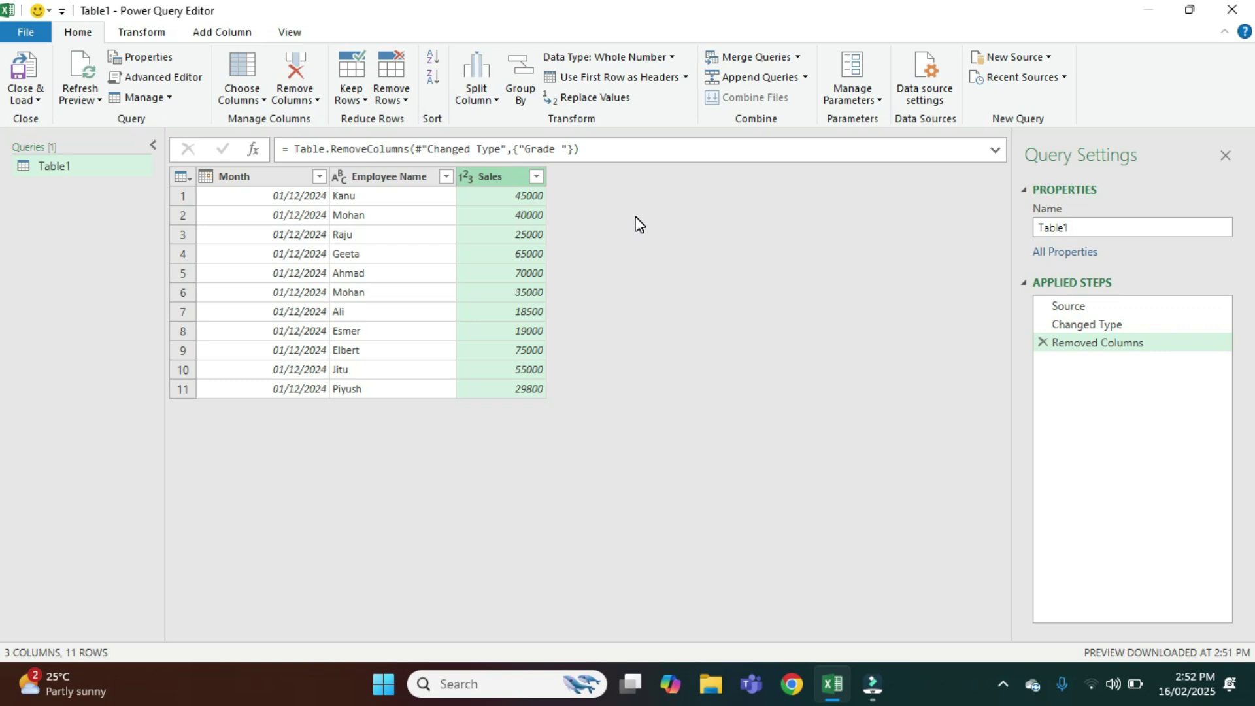
# - Start a new conditional column and name it Grade
pyautogui.click(246, 38)
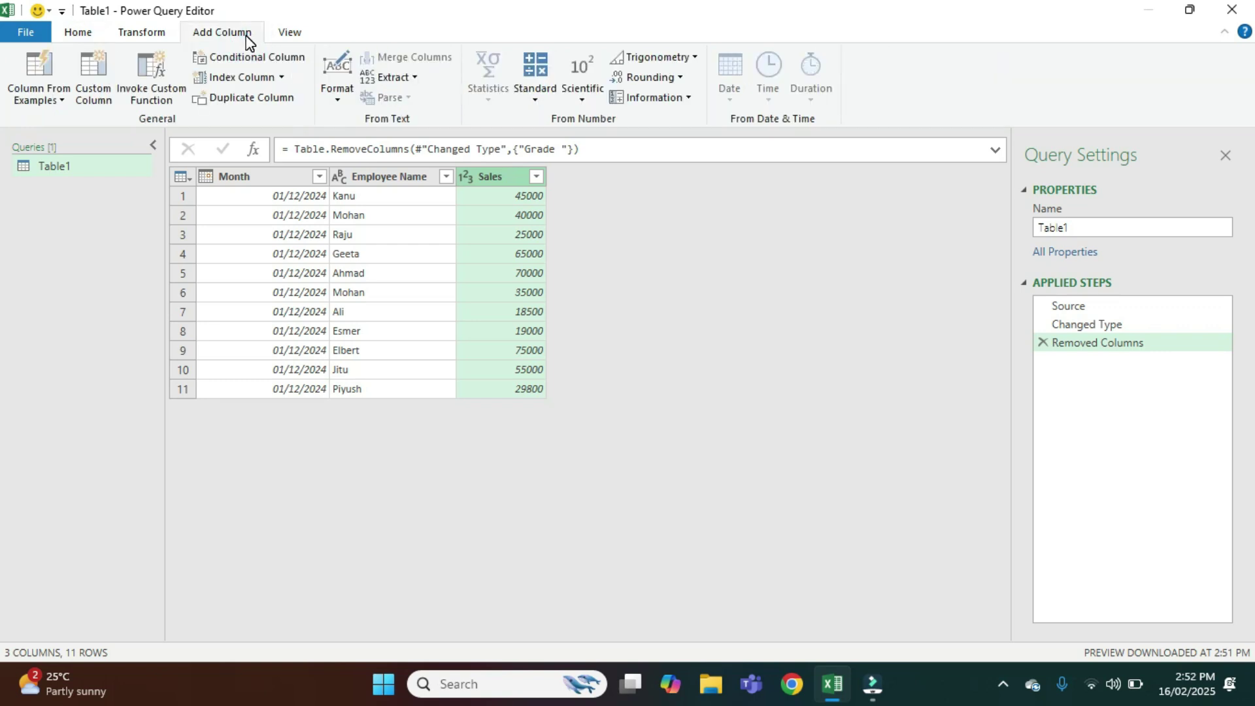
pyautogui.click(245, 59)
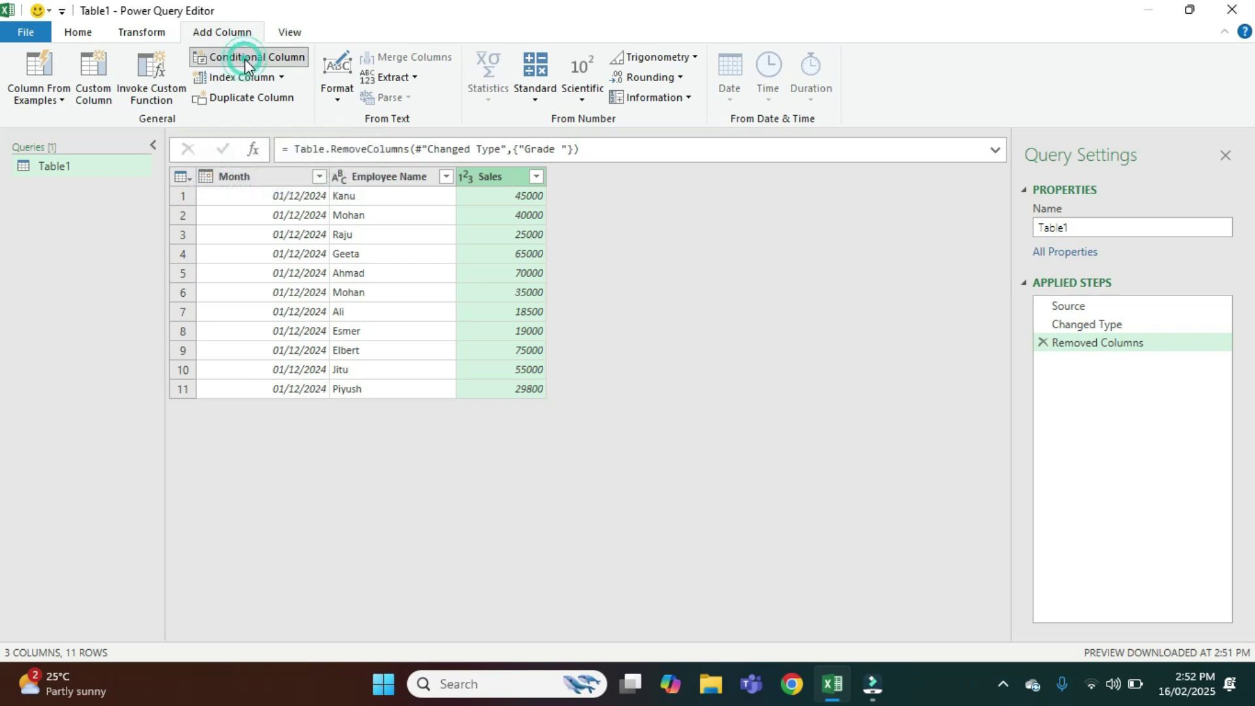
pyautogui.press('BackSpace')
pyautogui.press('BackSpace')
pyautogui.press('BackSpace')
pyautogui.press('BackSpace')
pyautogui.press('BackSpace')
pyautogui.press('BackSpace')
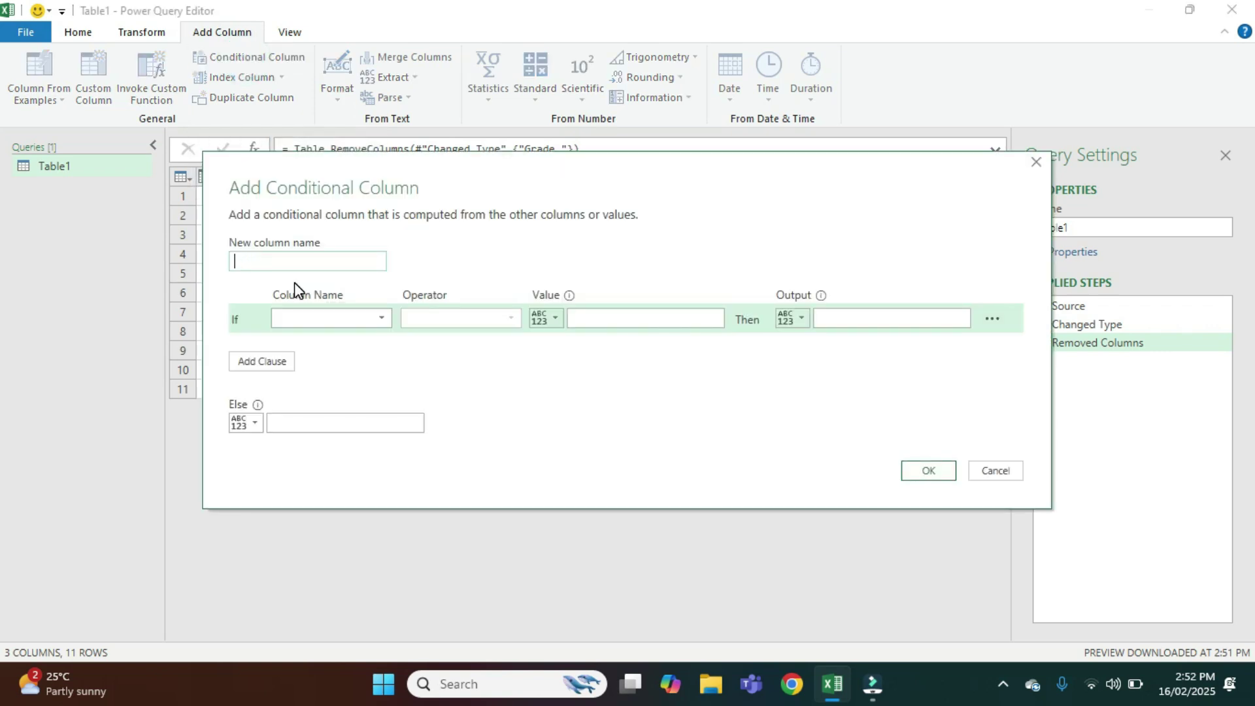
pyautogui.write('Grade')
# - Set the first condition to Sales is greater than or equal to 50000, with the output Excellant
pyautogui.click(378, 319)
pyautogui.click(312, 374)
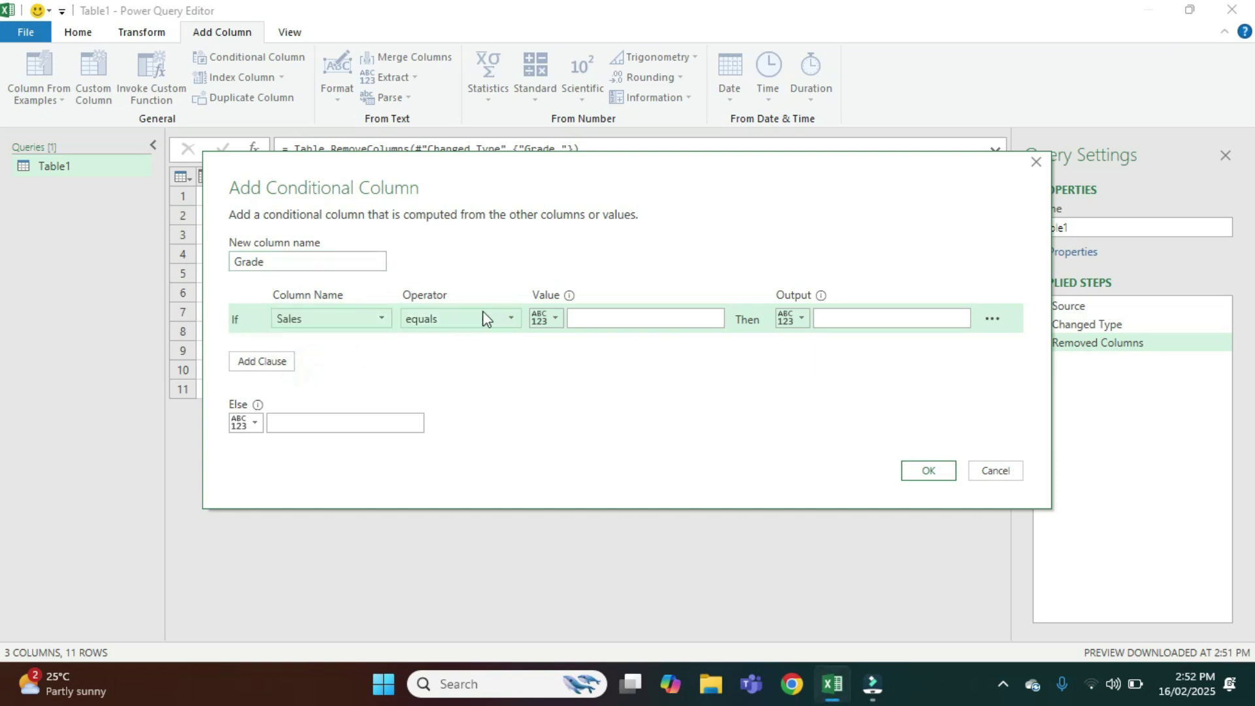
pyautogui.click(511, 317)
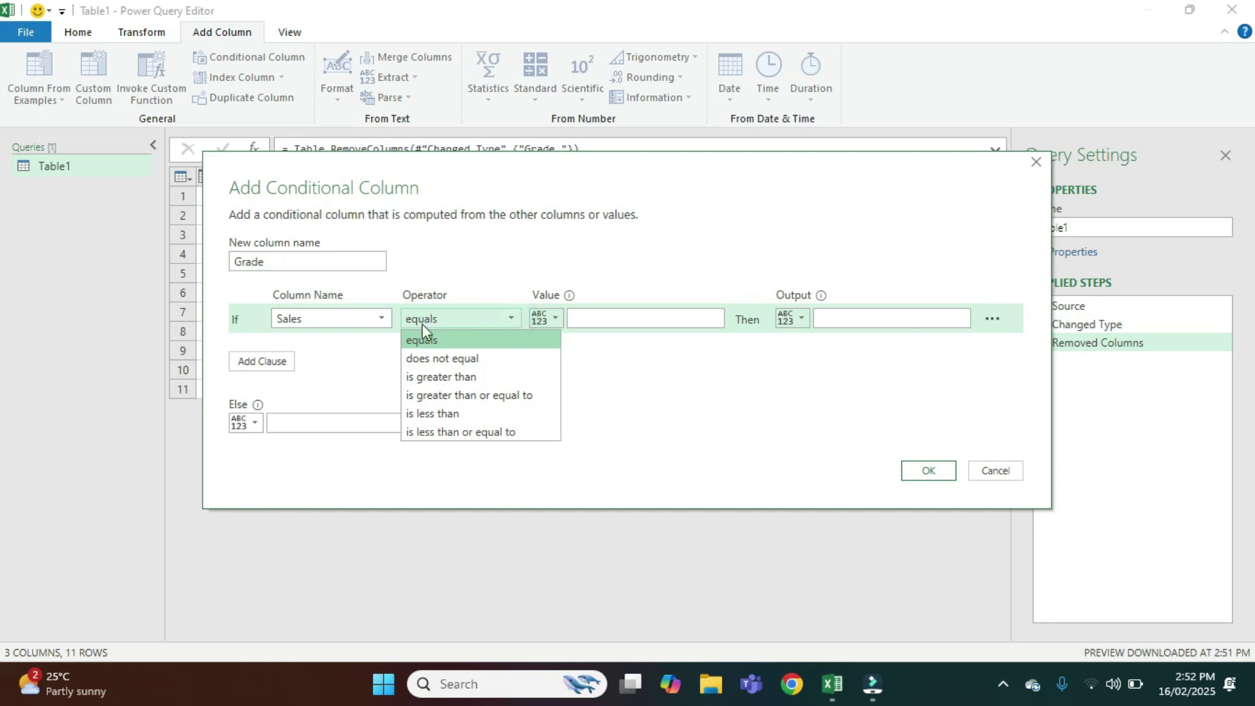
pyautogui.click(444, 396)
pyautogui.click(622, 319)
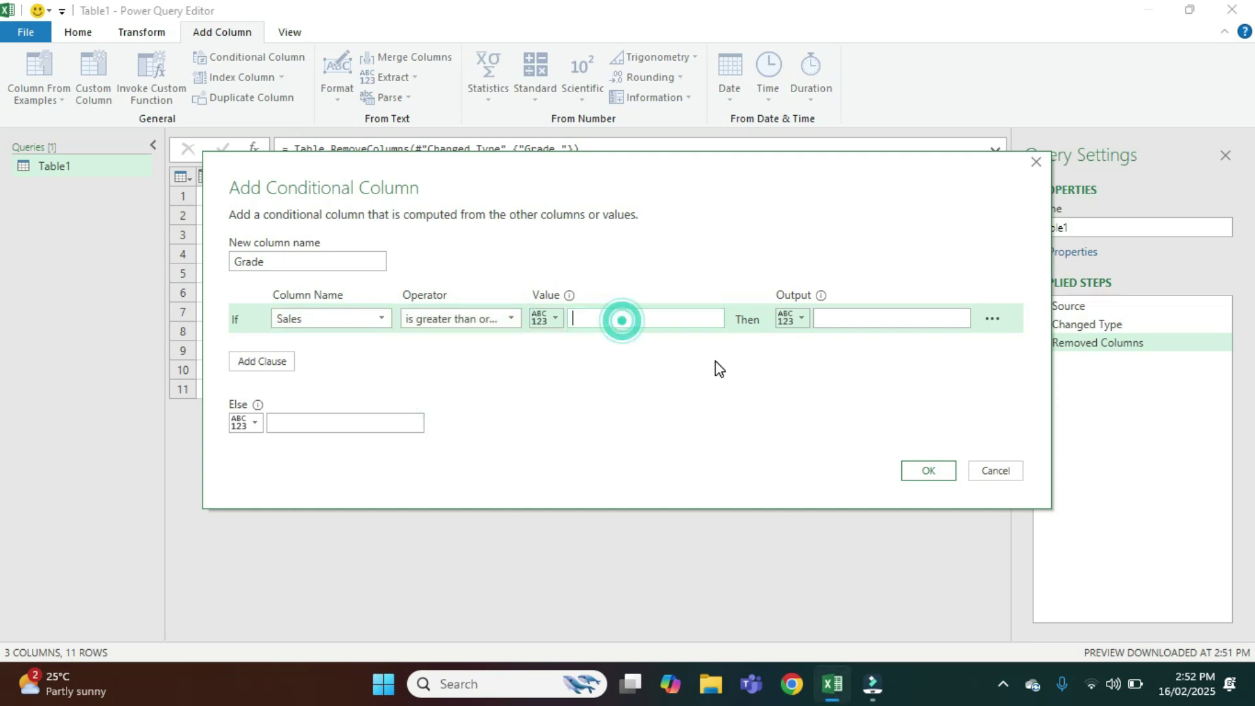
pyautogui.write('50000')
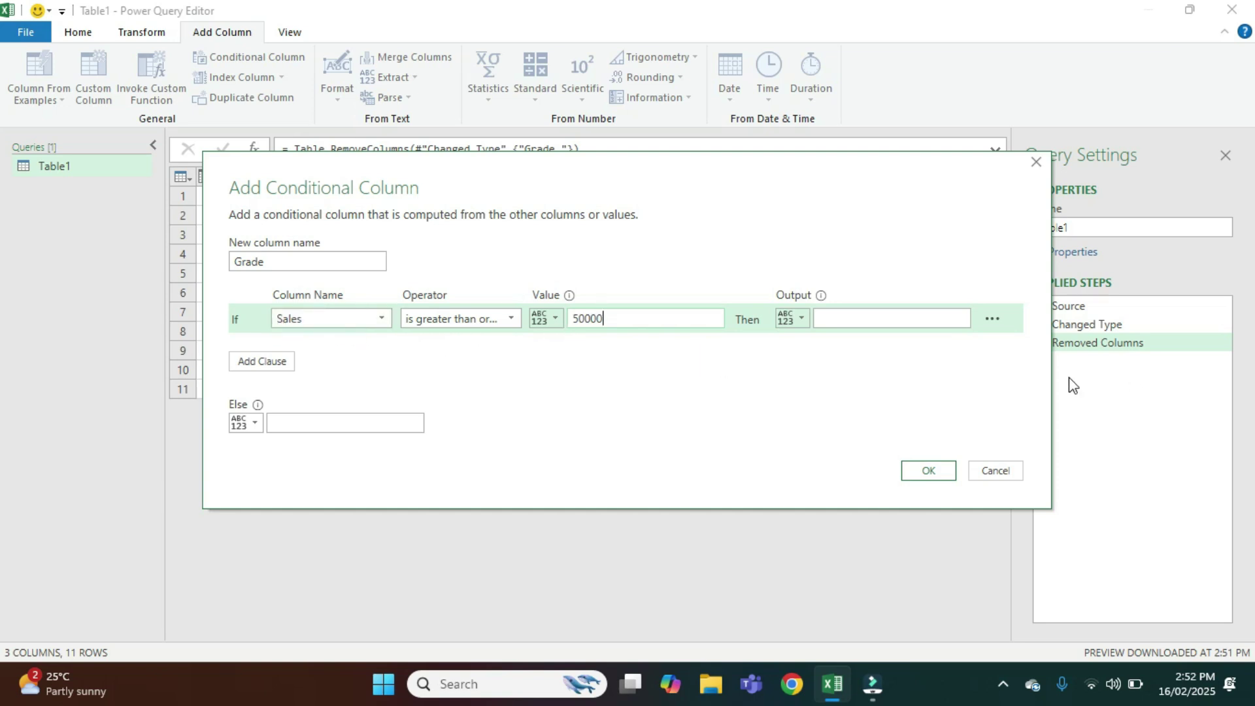
pyautogui.click(877, 318)
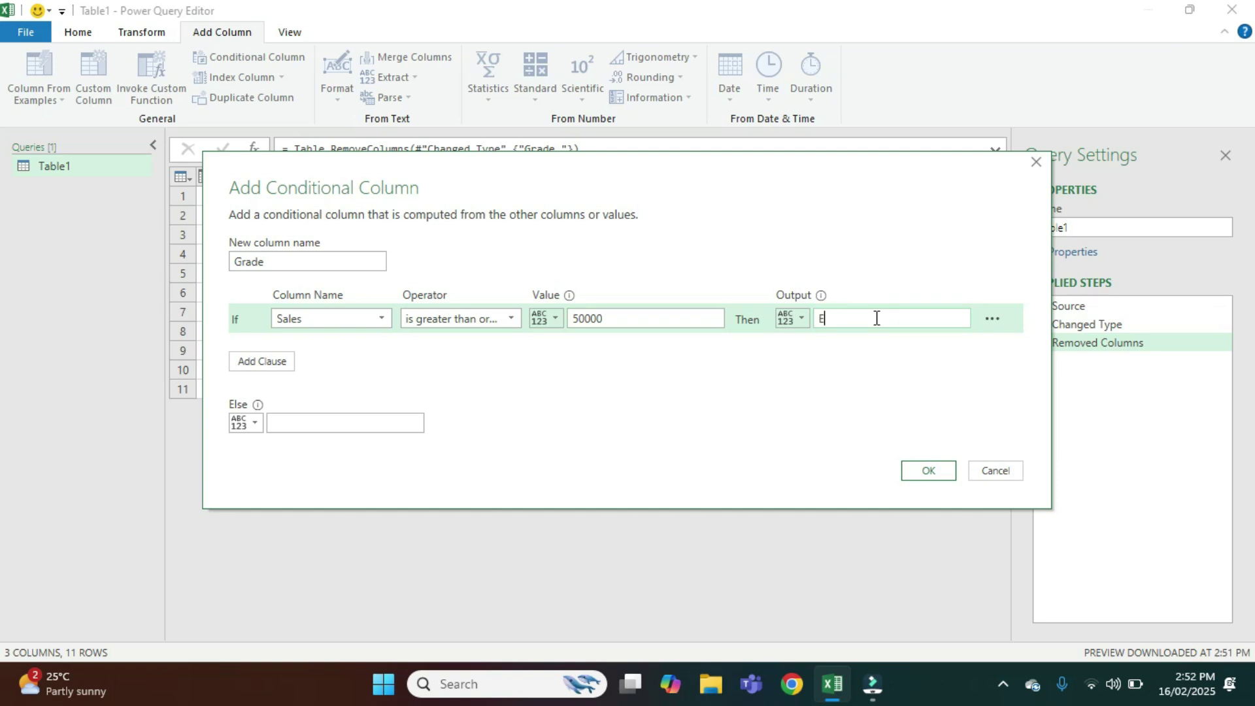
pyautogui.write('Excella')
pyautogui.write('nyt')
pyautogui.press('BackSpace')
pyautogui.press('BackSpace')
pyautogui.write('t')
# - Add a second clause for Sales is greater than or equal to 30000, with the output Good
pyautogui.click(263, 362)
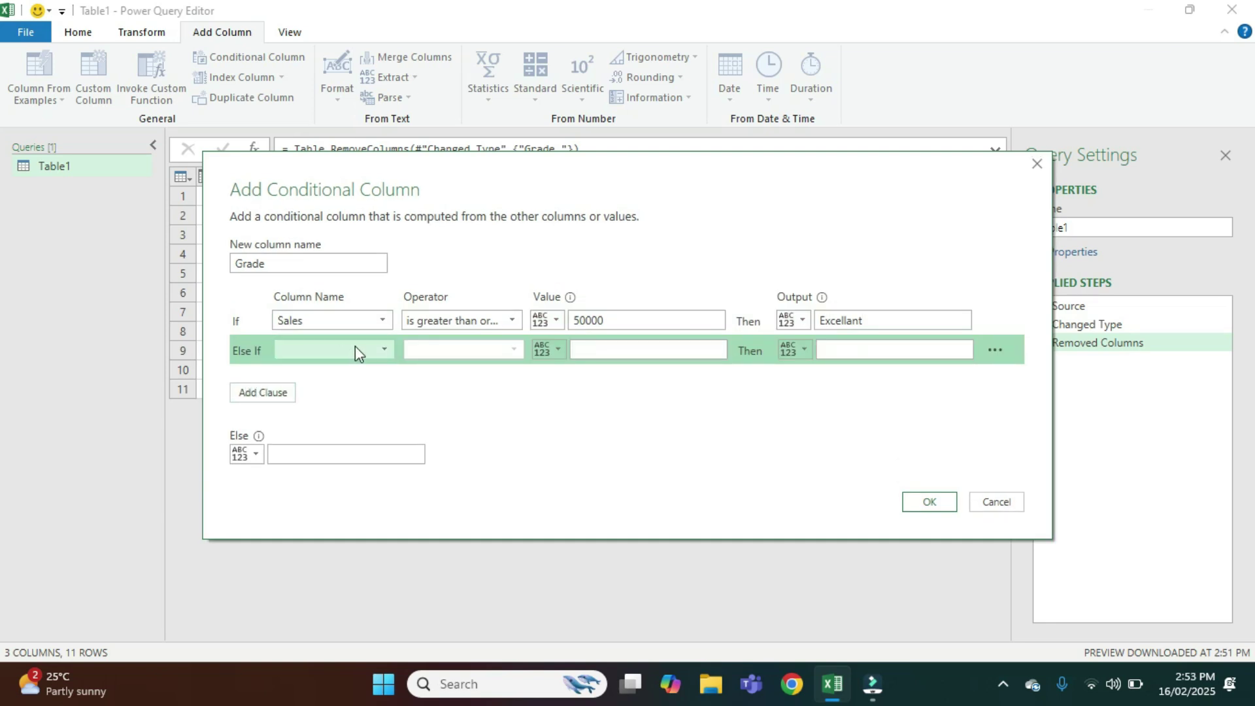
pyautogui.click(386, 349)
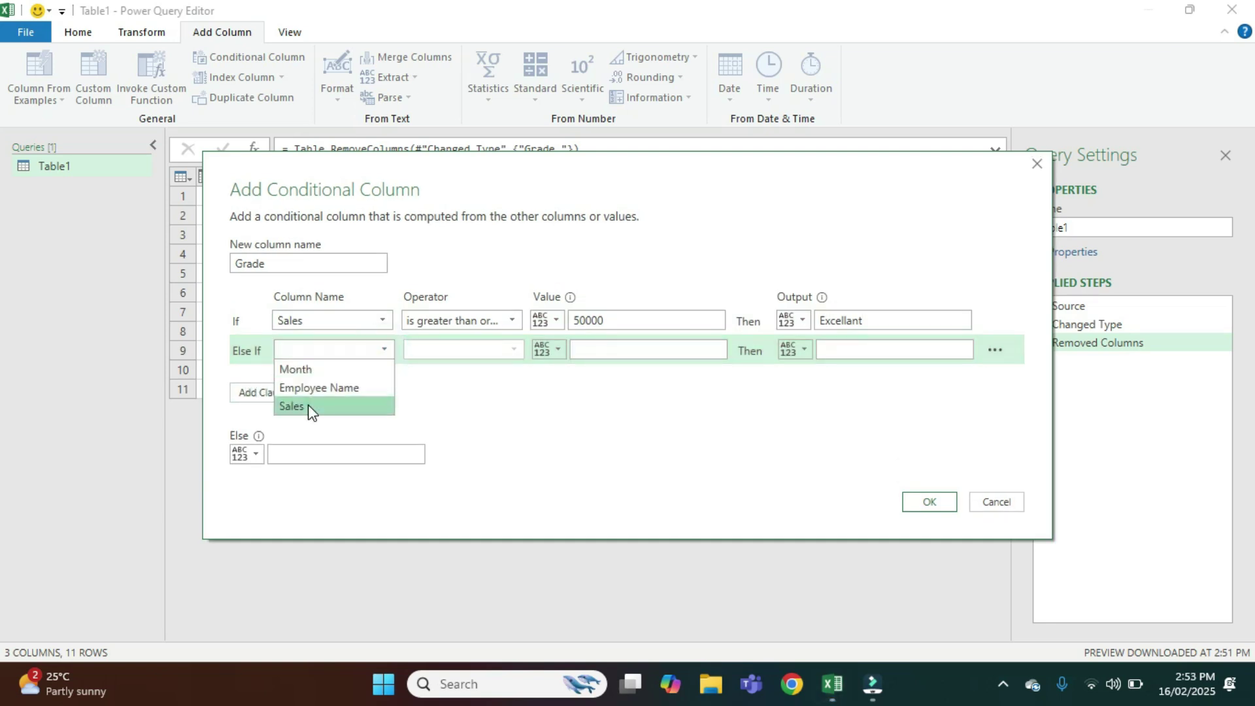
pyautogui.click(309, 408)
pyautogui.click(512, 350)
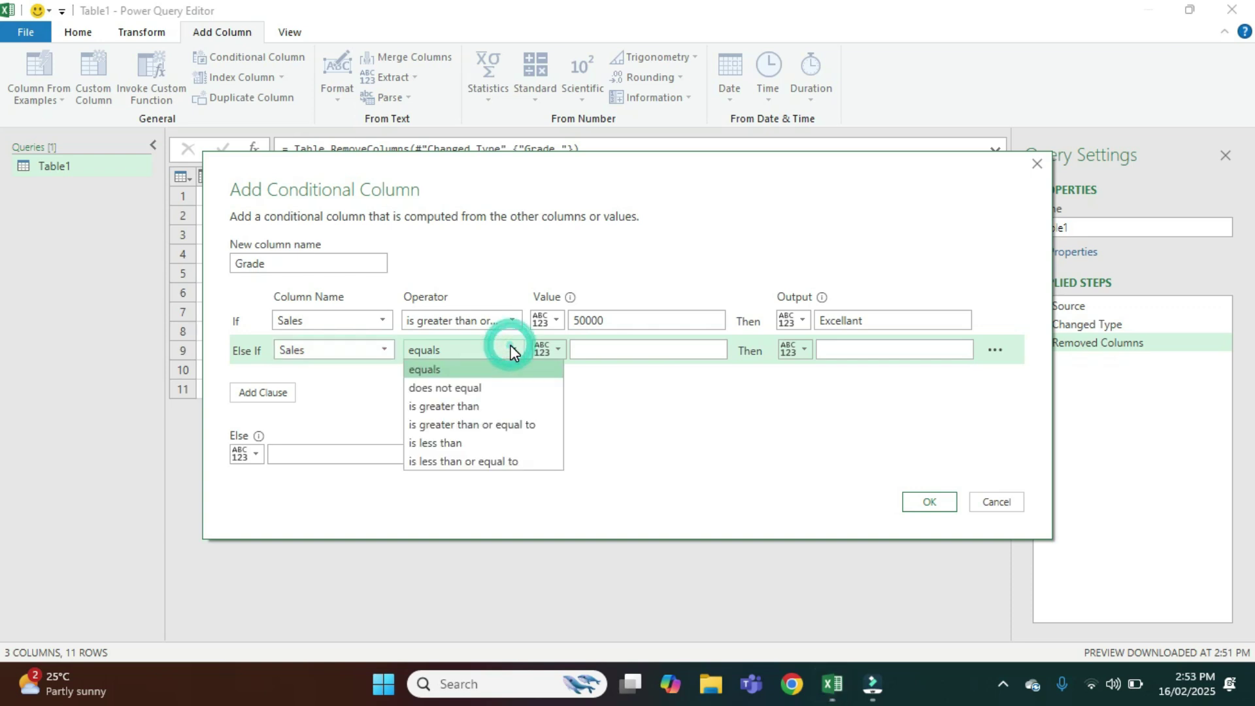
pyautogui.click(466, 426)
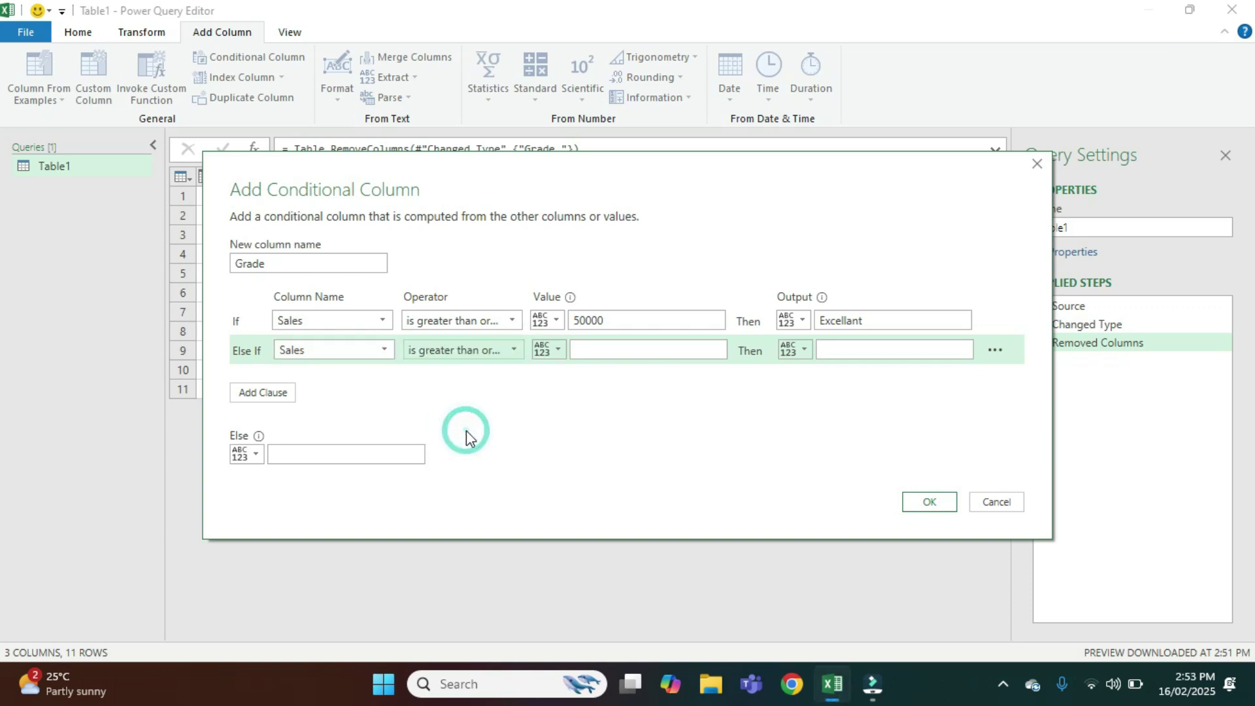
pyautogui.click(630, 347)
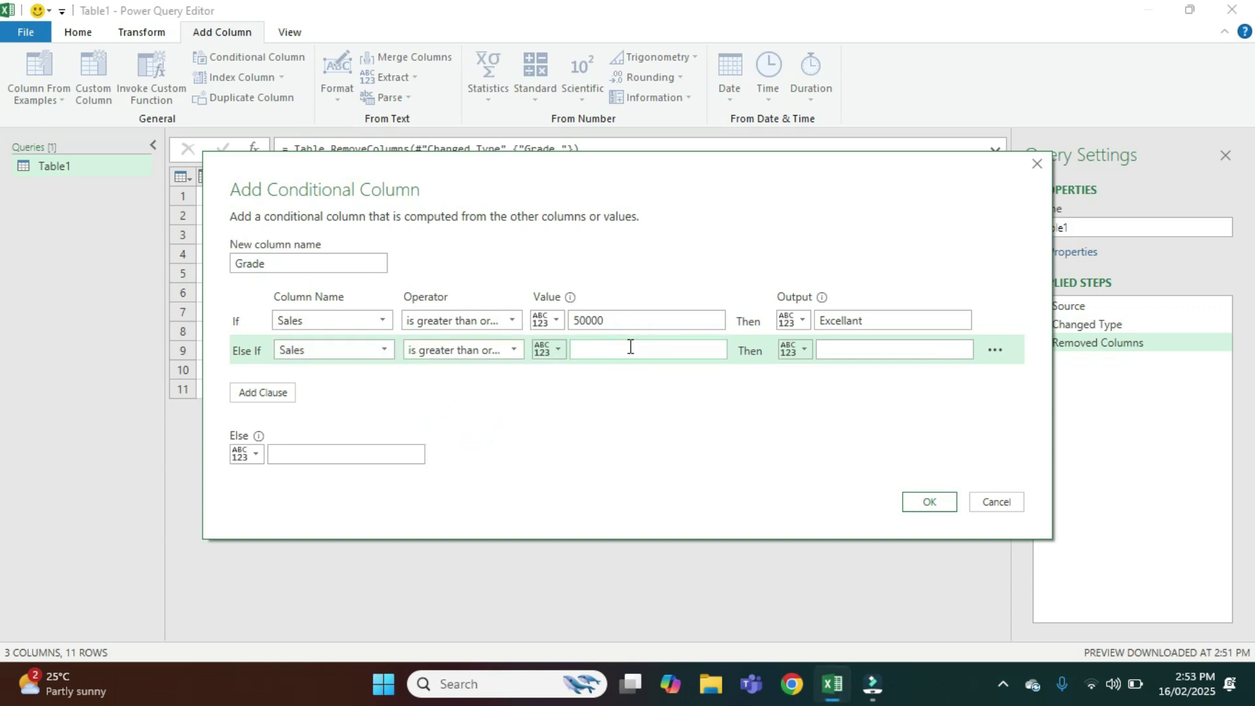
pyautogui.write('30000')
pyautogui.click(867, 350)
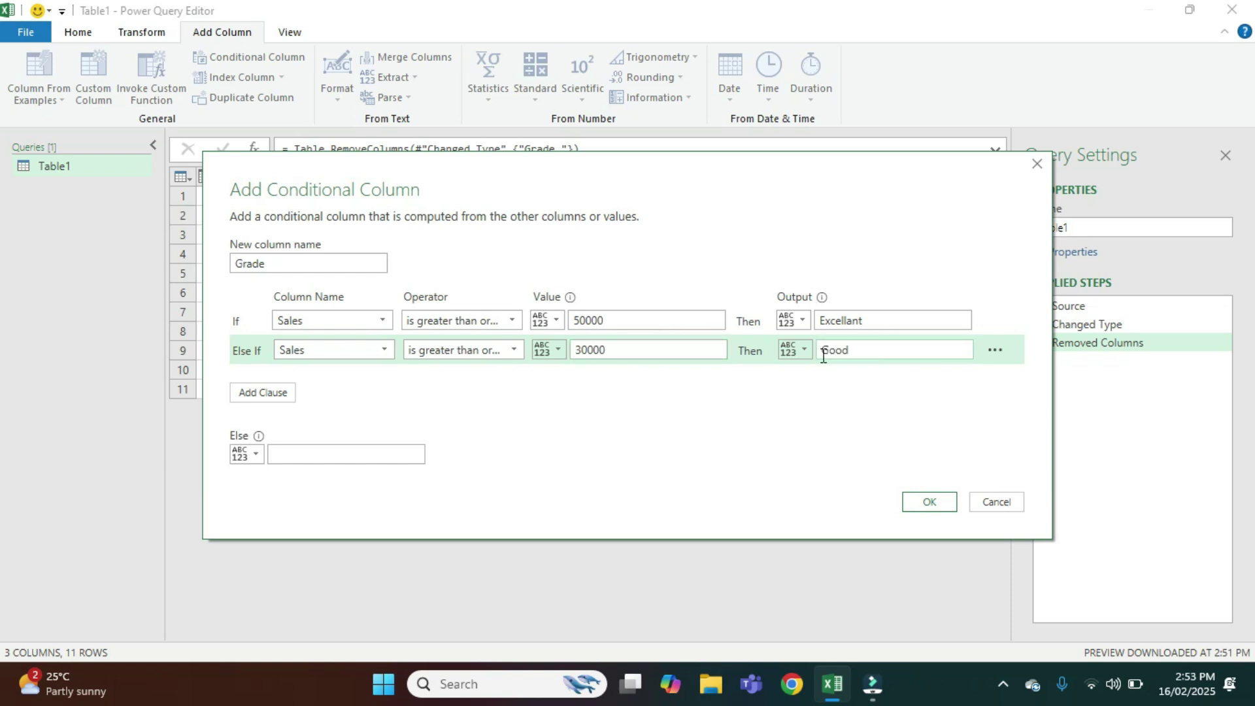
# - Add a third clause for Sales is less than 30000, with the output Poor
pyautogui.click(263, 392)
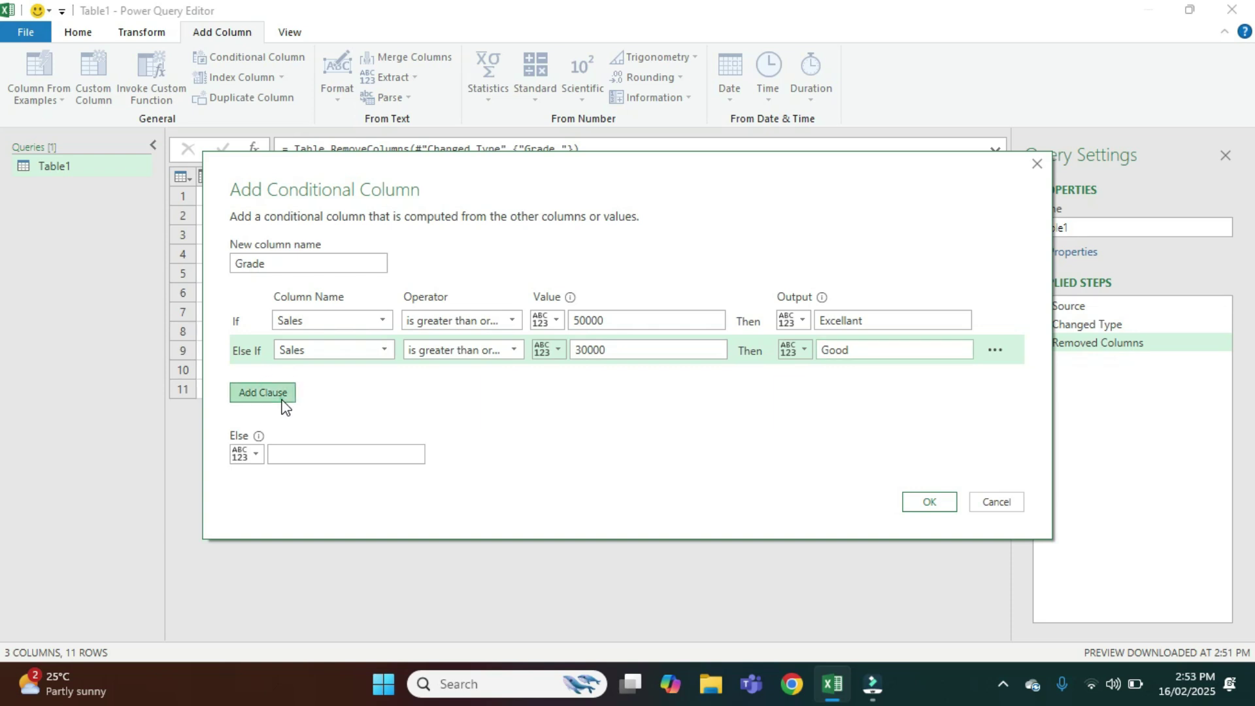
pyautogui.click(386, 382)
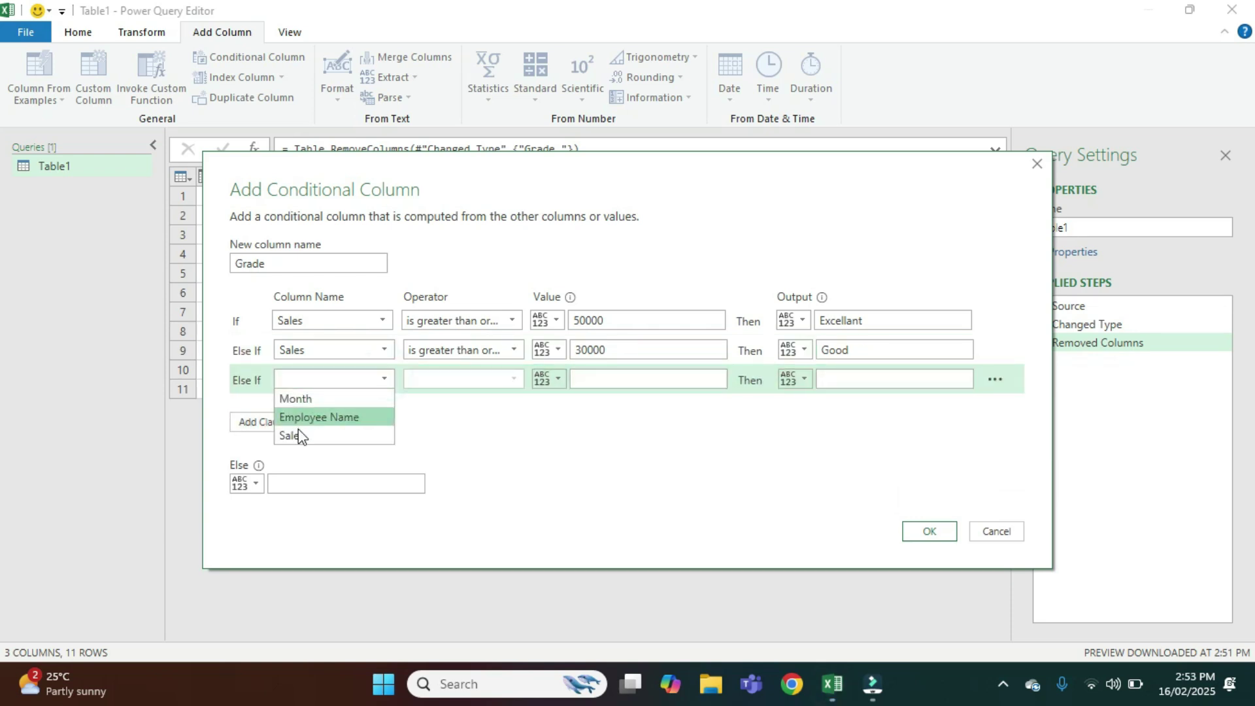
pyautogui.click(300, 436)
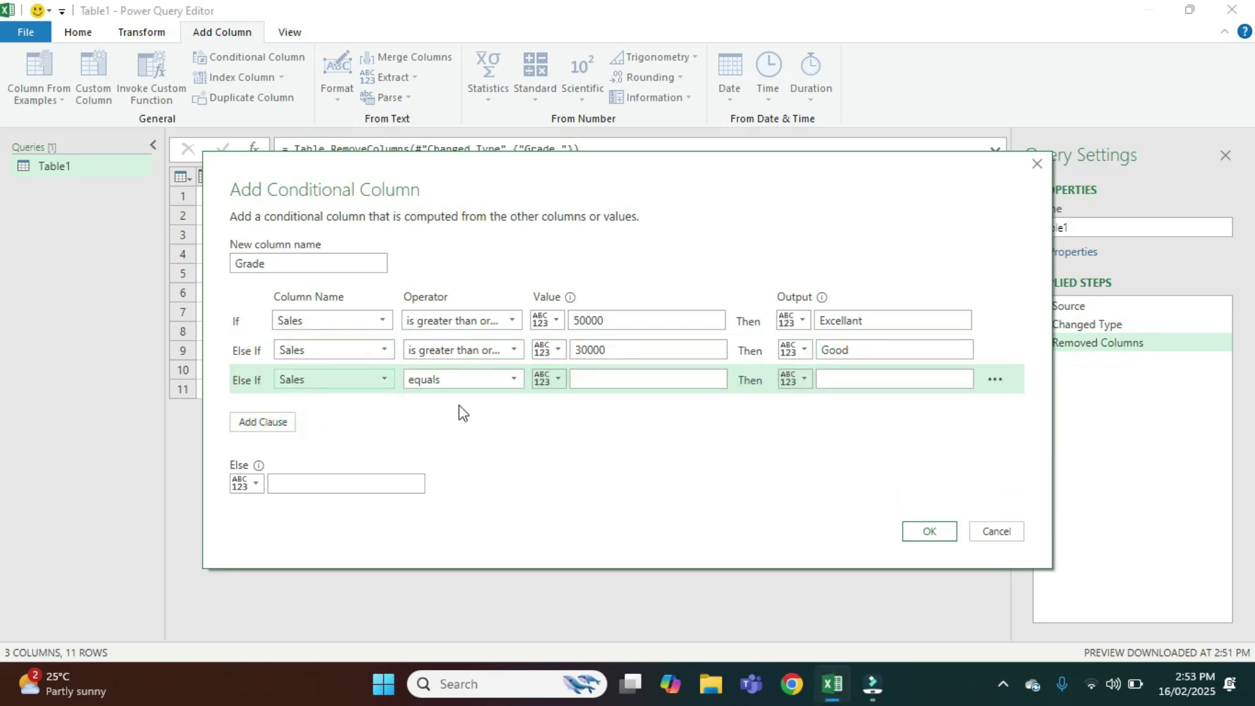
pyautogui.click(514, 380)
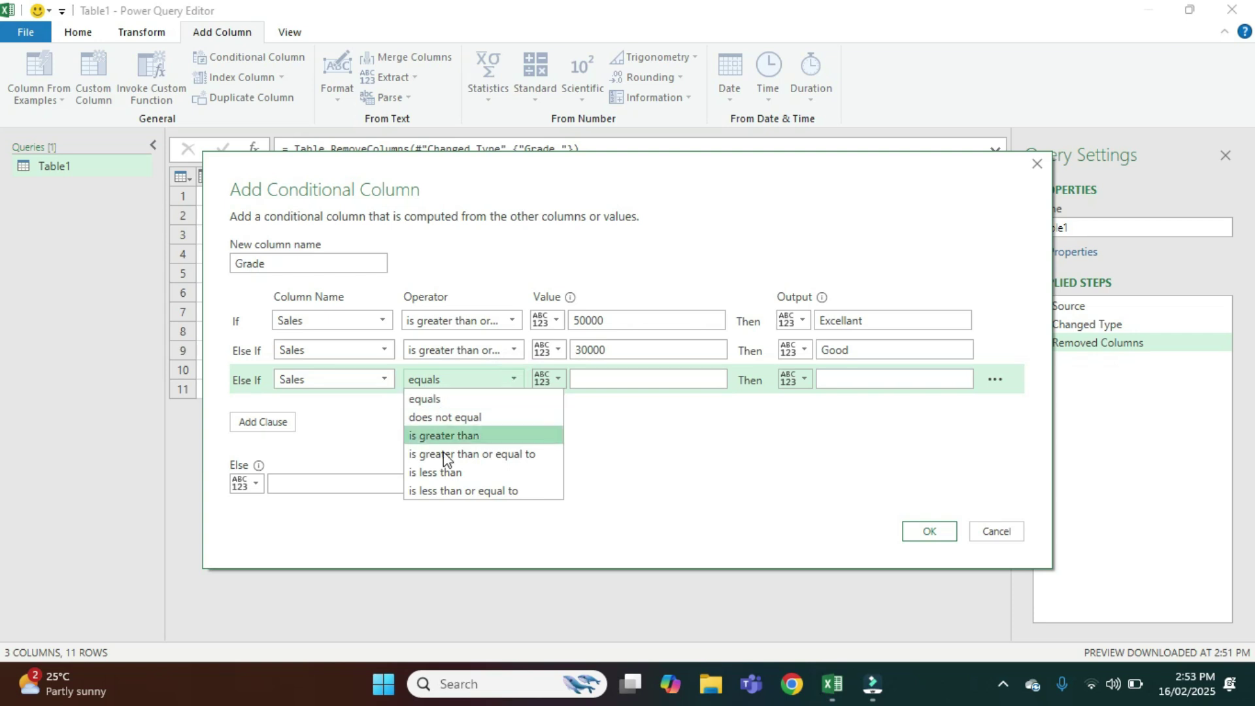
pyautogui.click(448, 474)
pyautogui.click(627, 385)
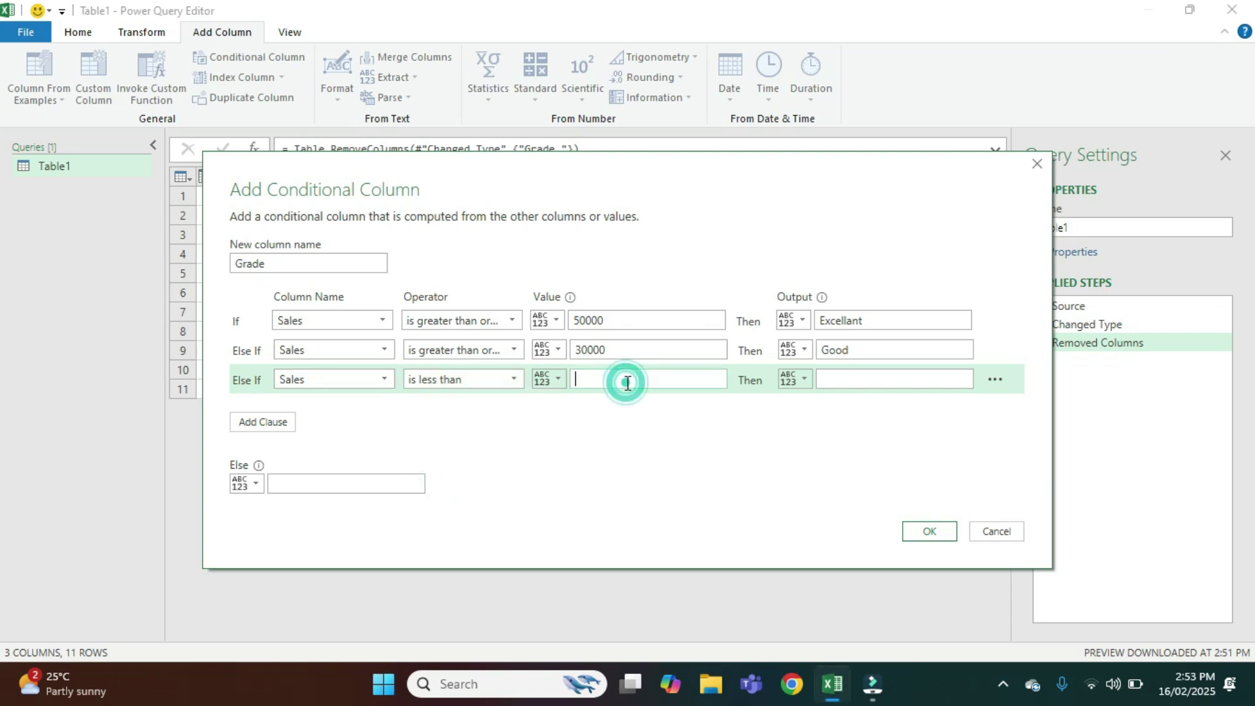
pyautogui.write('30000')
pyautogui.press('Tab')
pyautogui.press('Tab')
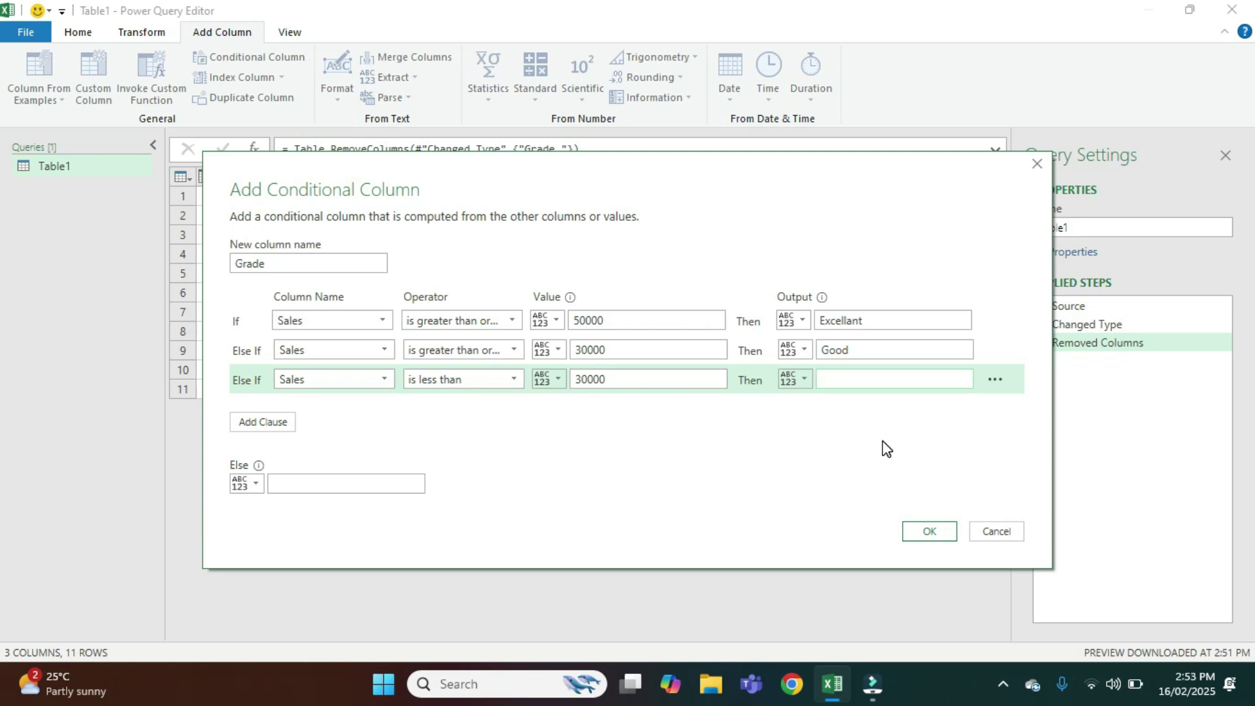
pyautogui.write('Poor')
# - Complete the conditional column with an Else value and load the query results into the workbook
pyautogui.click(312, 484)
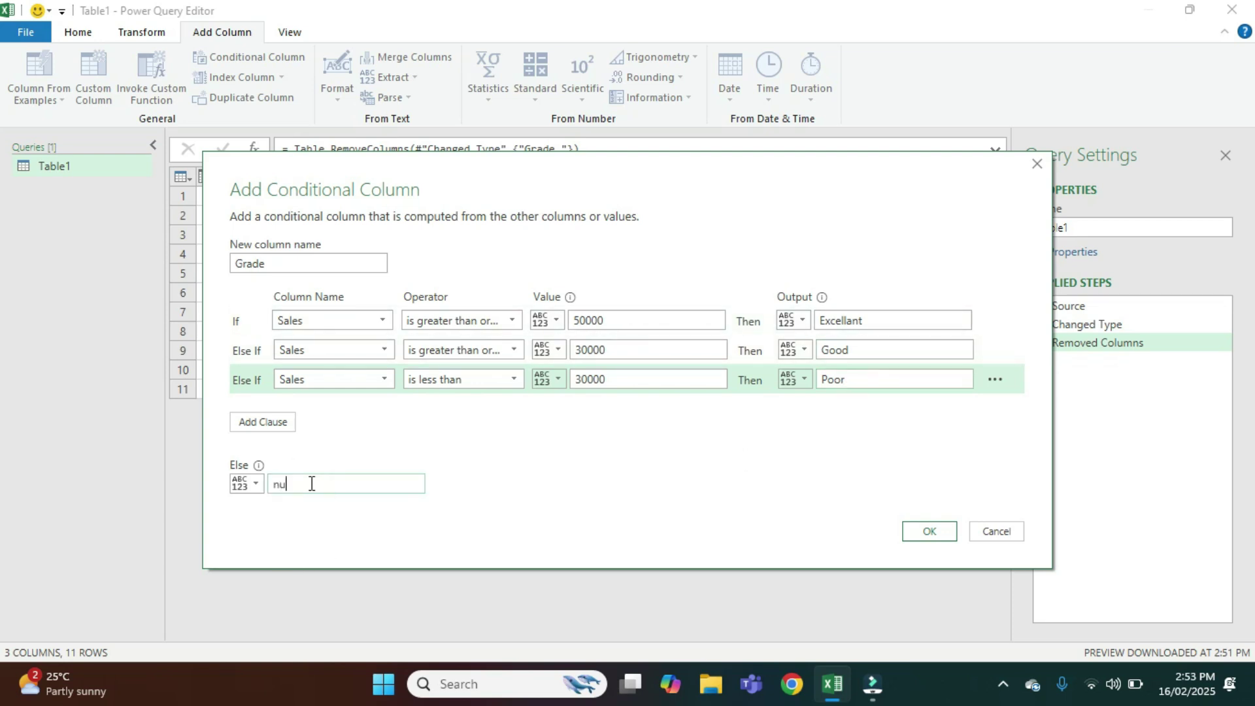
pyautogui.click(923, 530)
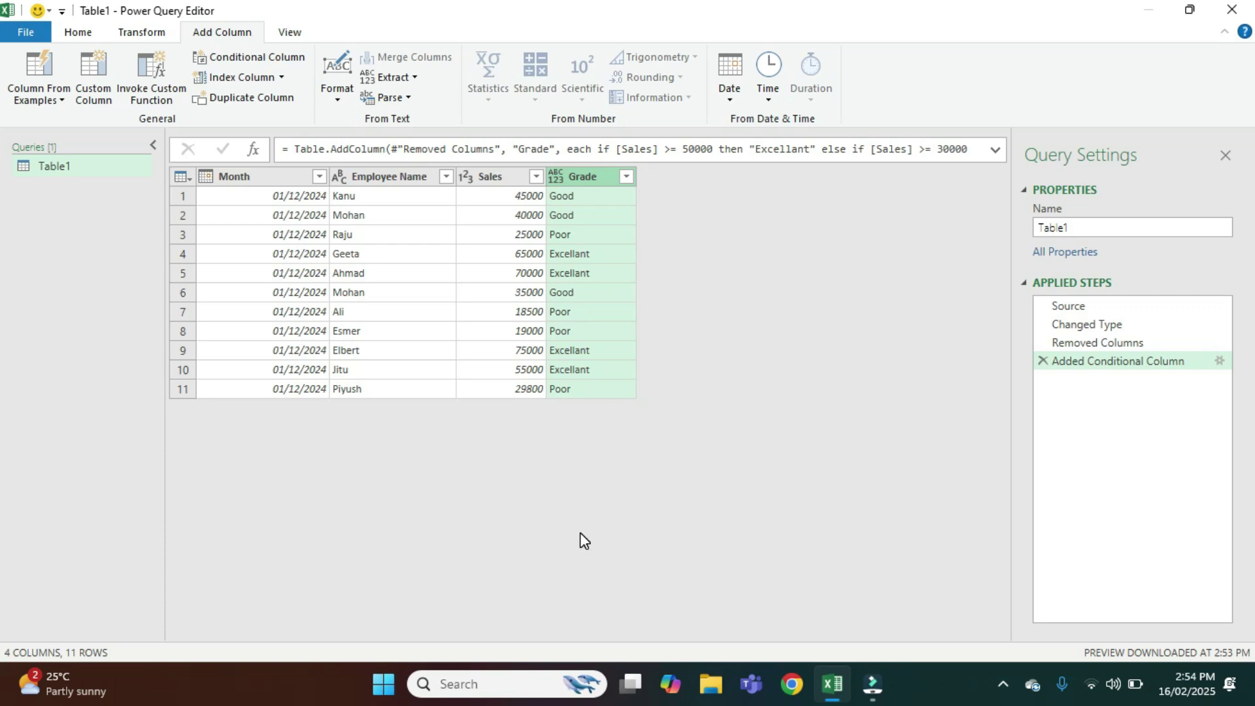
pyautogui.click(75, 41)
pyautogui.click(28, 98)
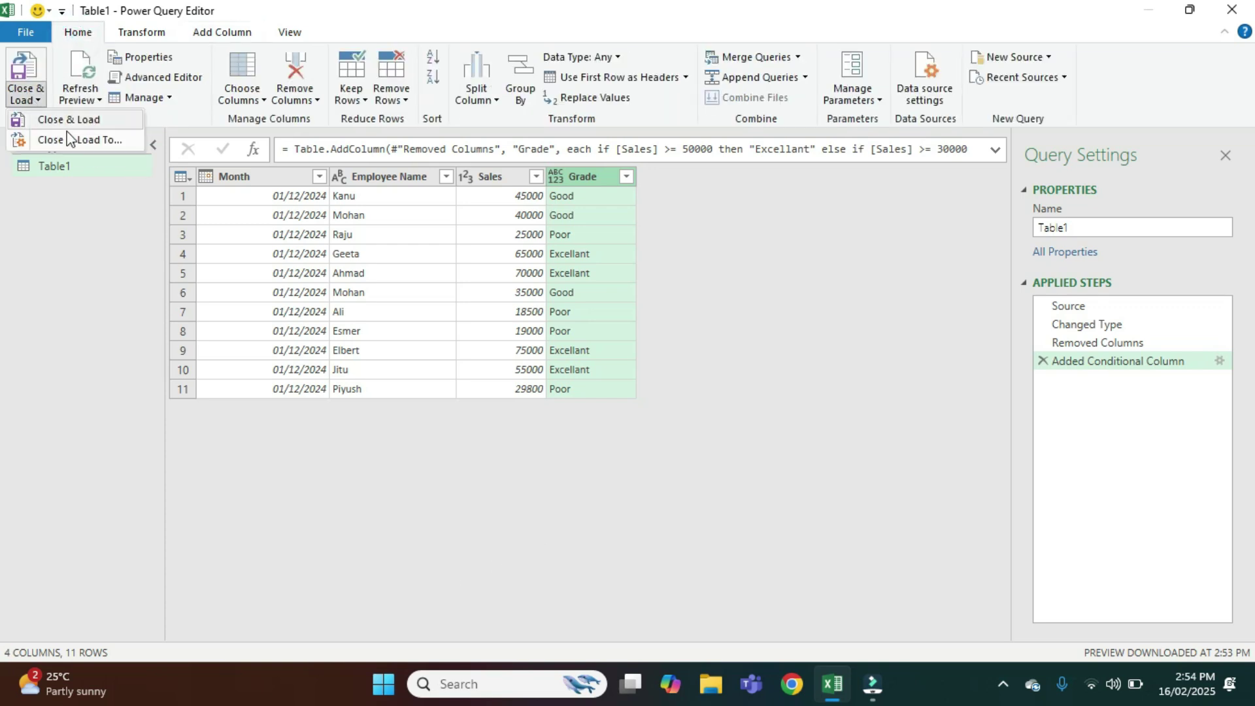
pyautogui.click(83, 124)
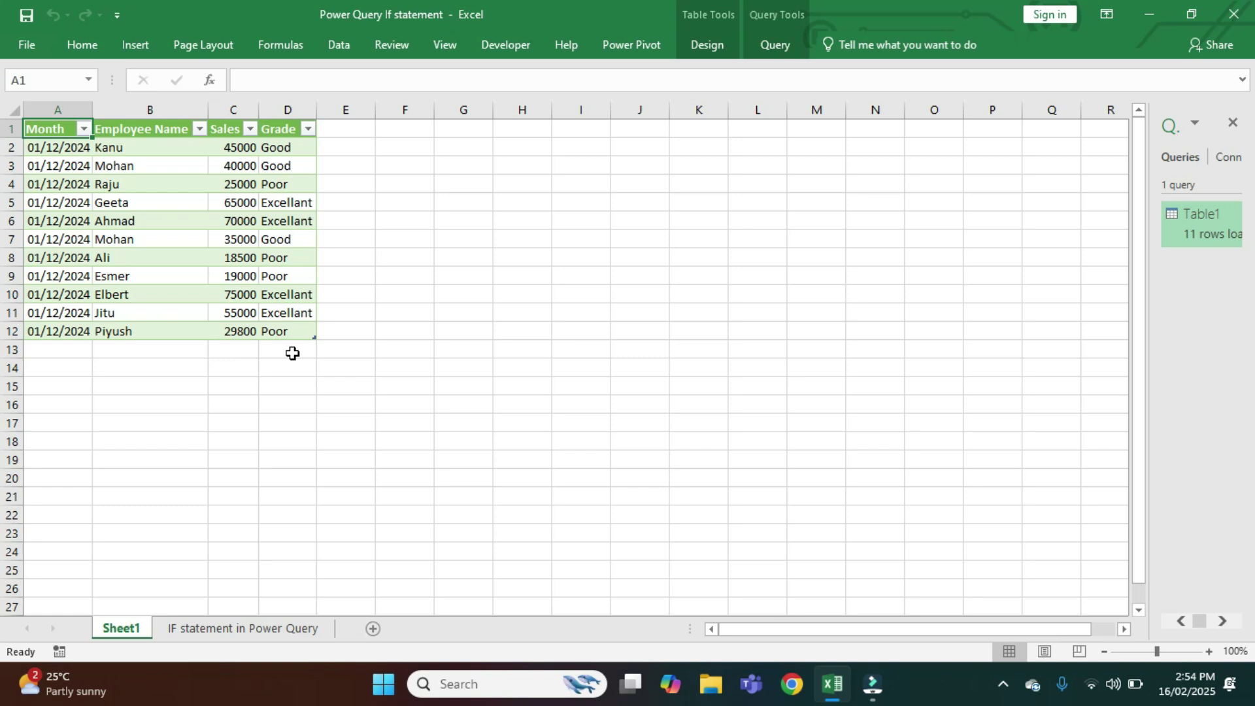
# - Check the Sales amounts against their grades in the loaded query table on Sheet1
pyautogui.press('Right')
pyautogui.press('Right')
pyautogui.press('Down')
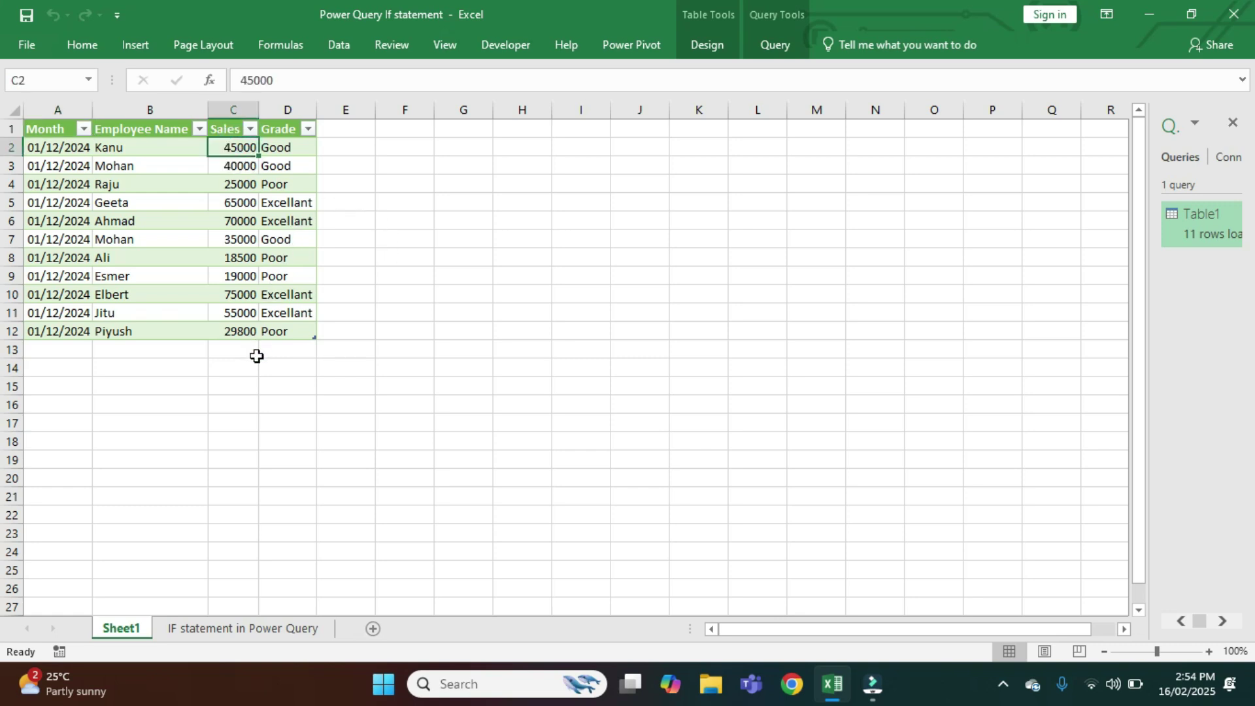
pyautogui.click(235, 168)
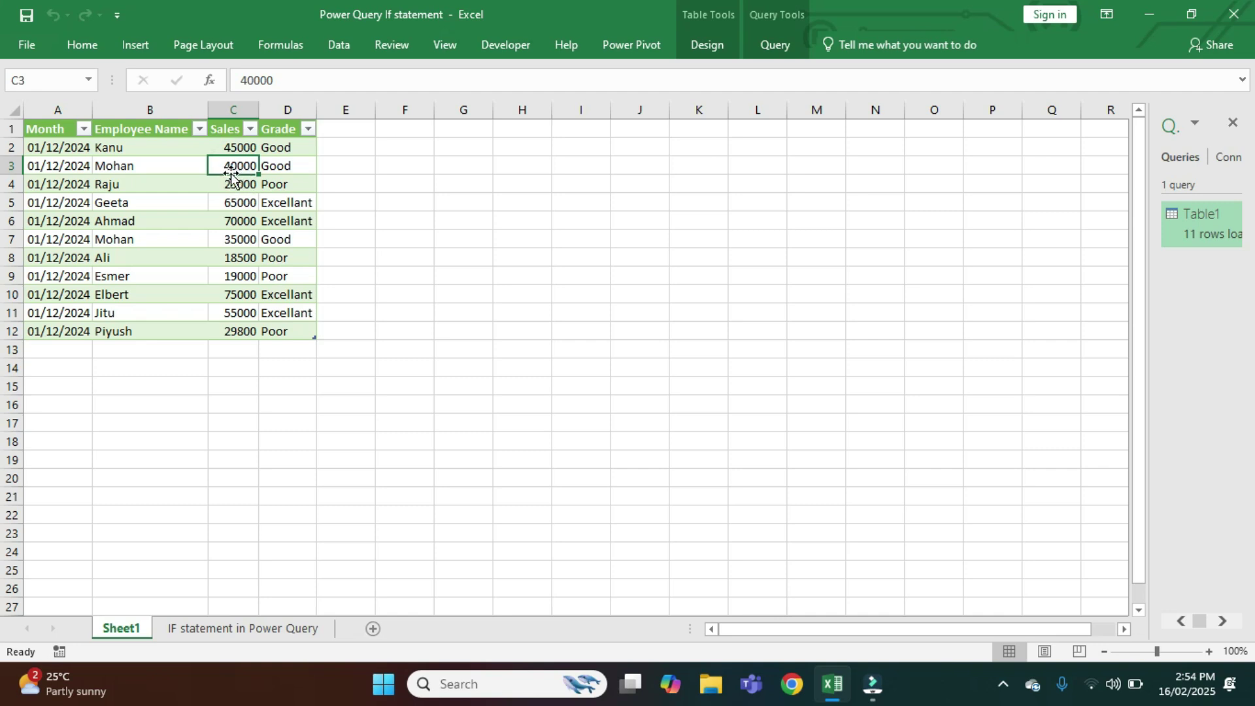
pyautogui.click(298, 168)
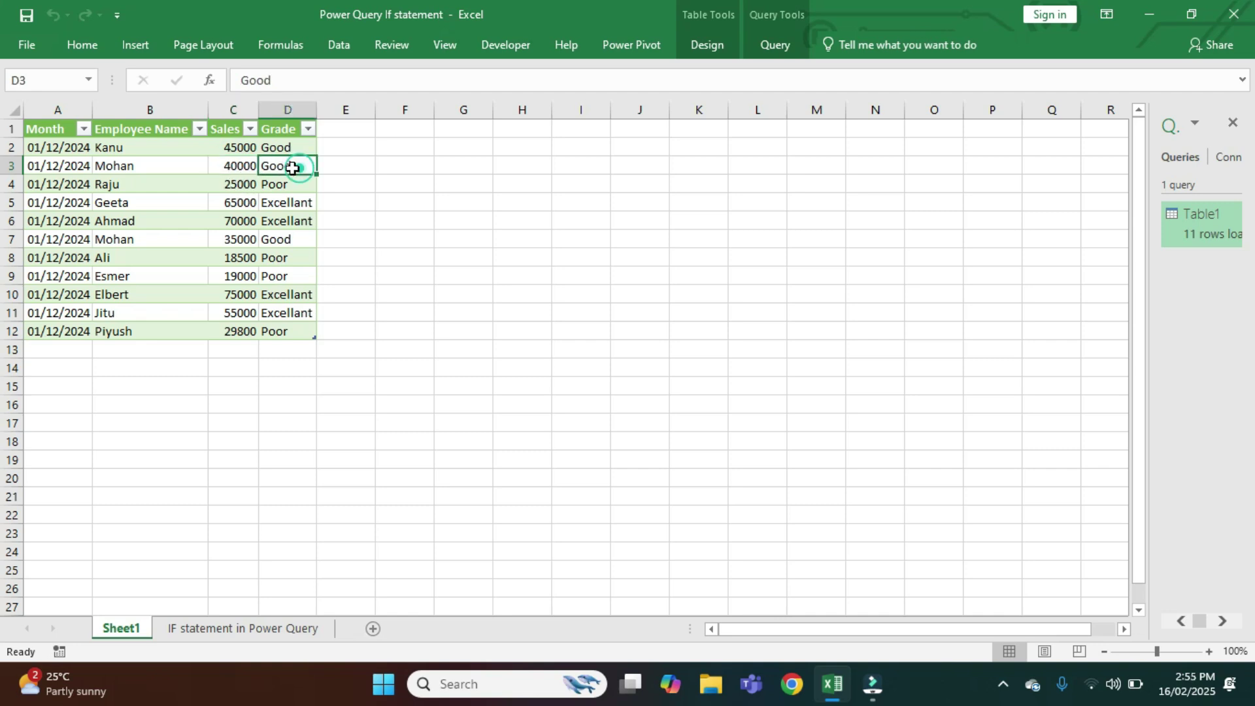
pyautogui.click(232, 184)
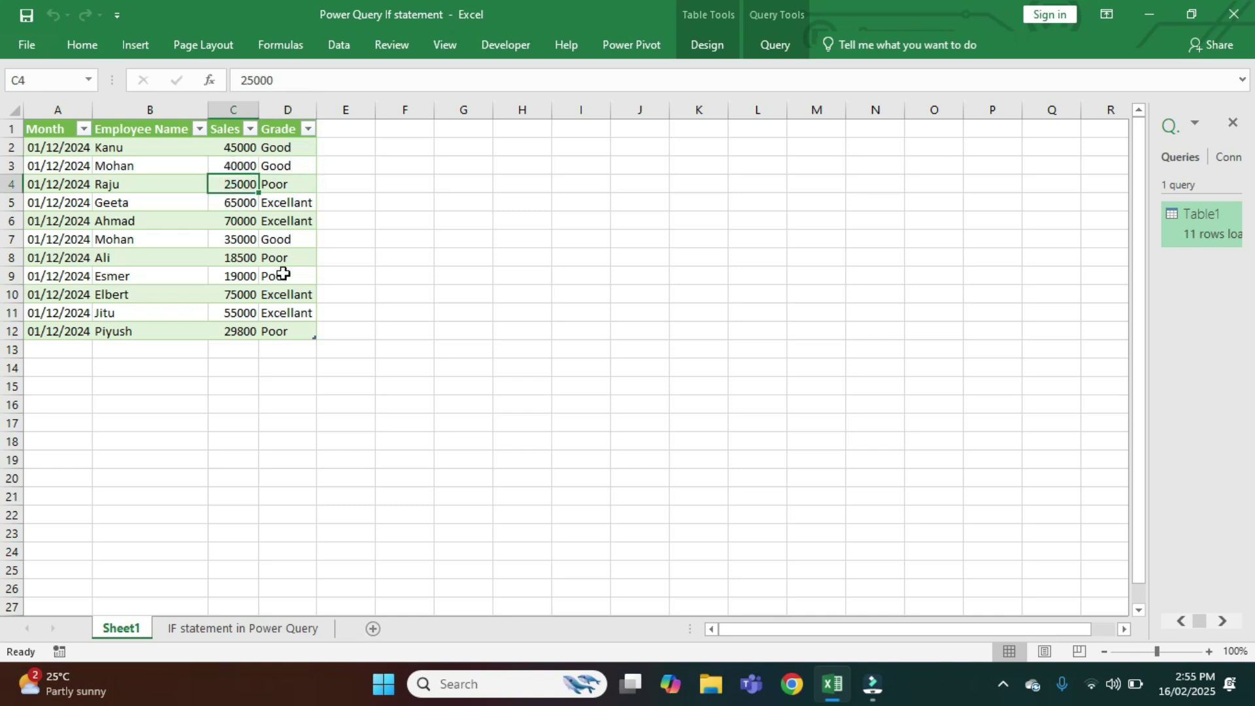
pyautogui.click(297, 187)
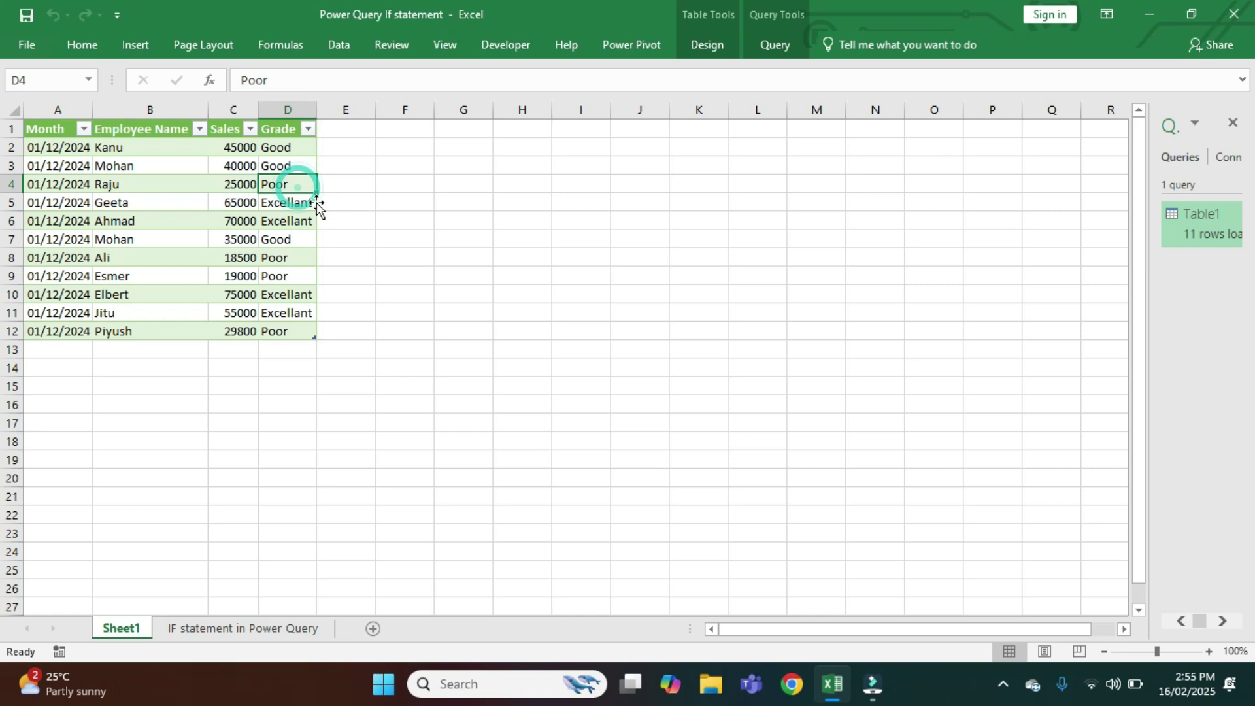
pyautogui.click(236, 203)
pyautogui.click(240, 221)
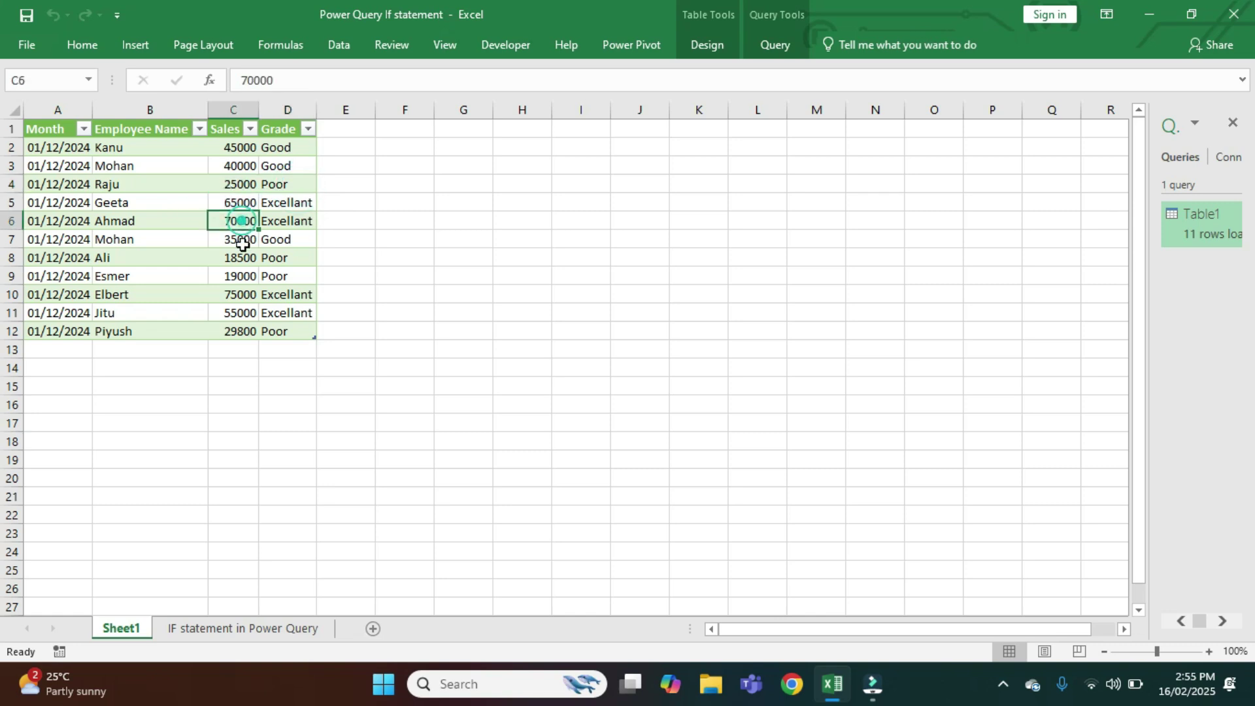
pyautogui.click(243, 312)
pyautogui.click(285, 313)
pyautogui.click(285, 295)
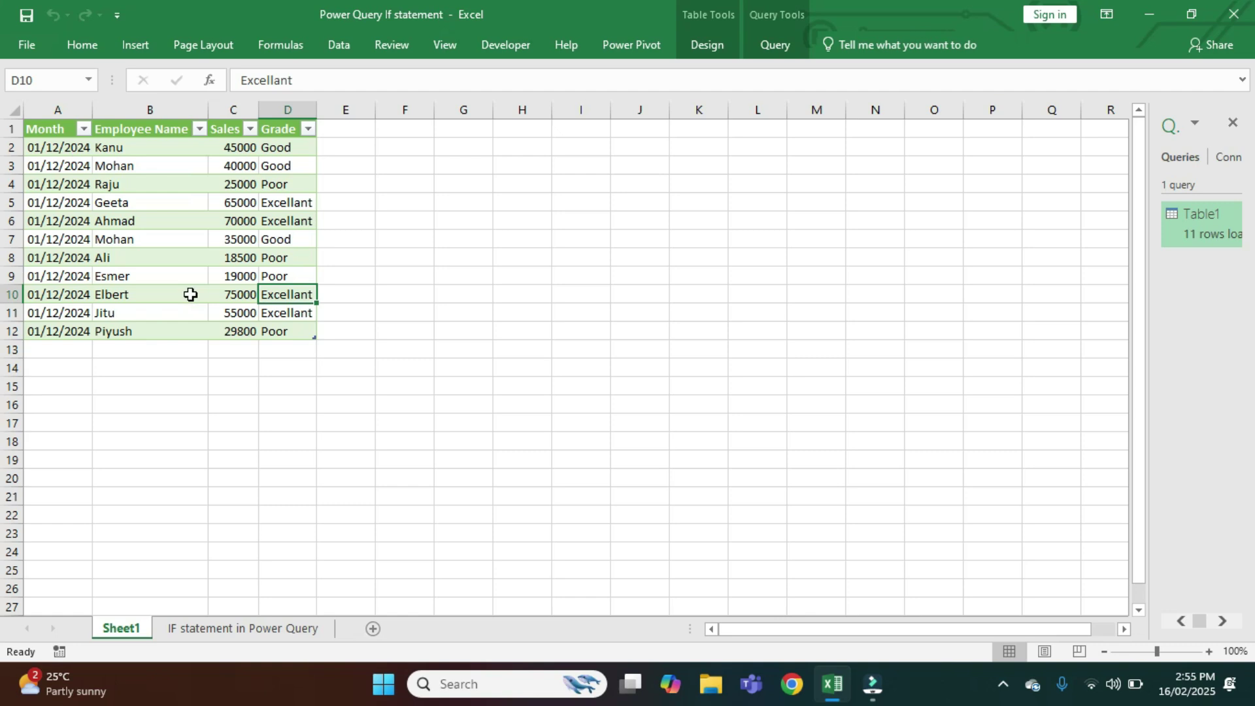
# - Add a row below the source table on the IF statement in Power Query sheet: Jan-25, the first row's employee name and sales of 45000
pyautogui.click(253, 630)
pyautogui.click(114, 575)
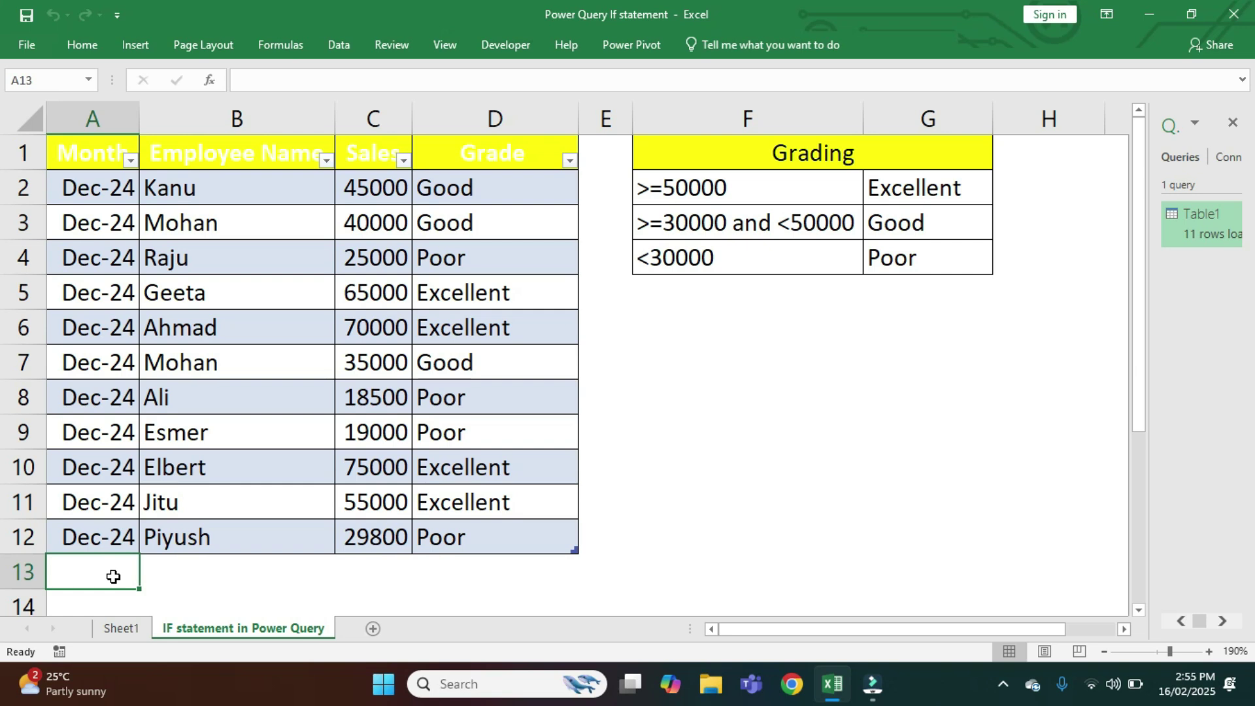
pyautogui.write('Jna')
pyautogui.press('BackSpace')
pyautogui.press('BackSpace')
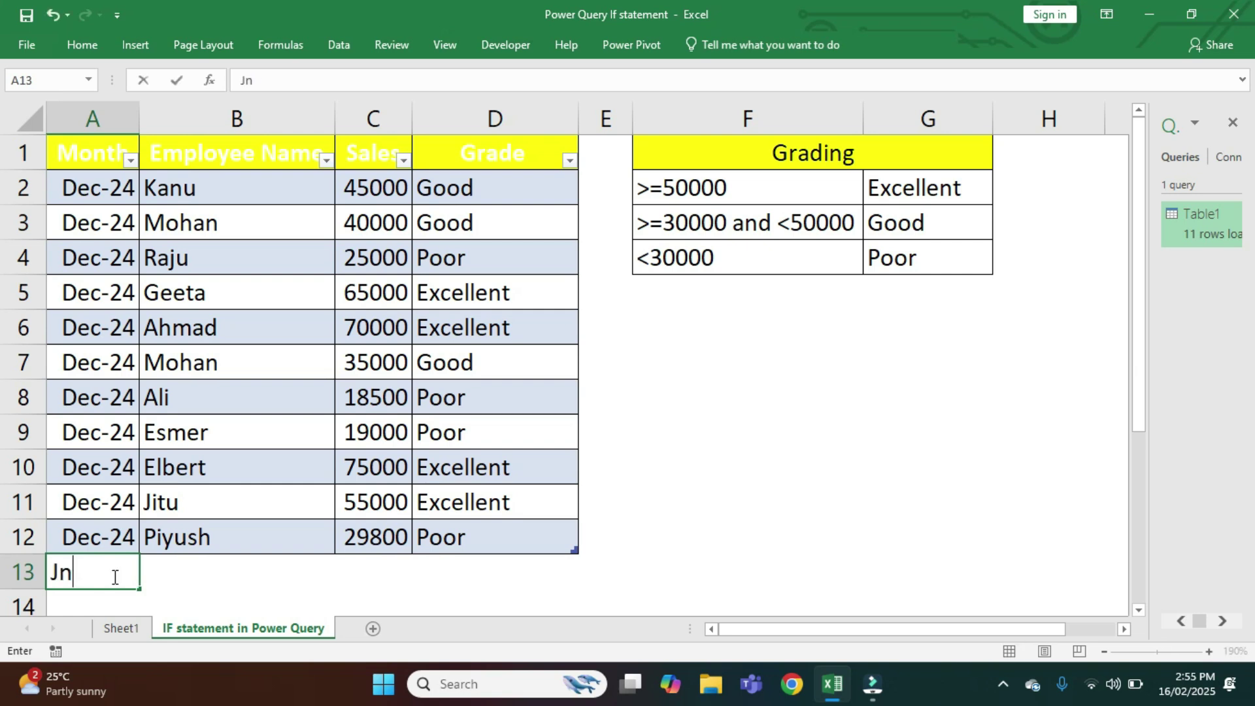
pyautogui.write('an-25')
pyautogui.press('Tab')
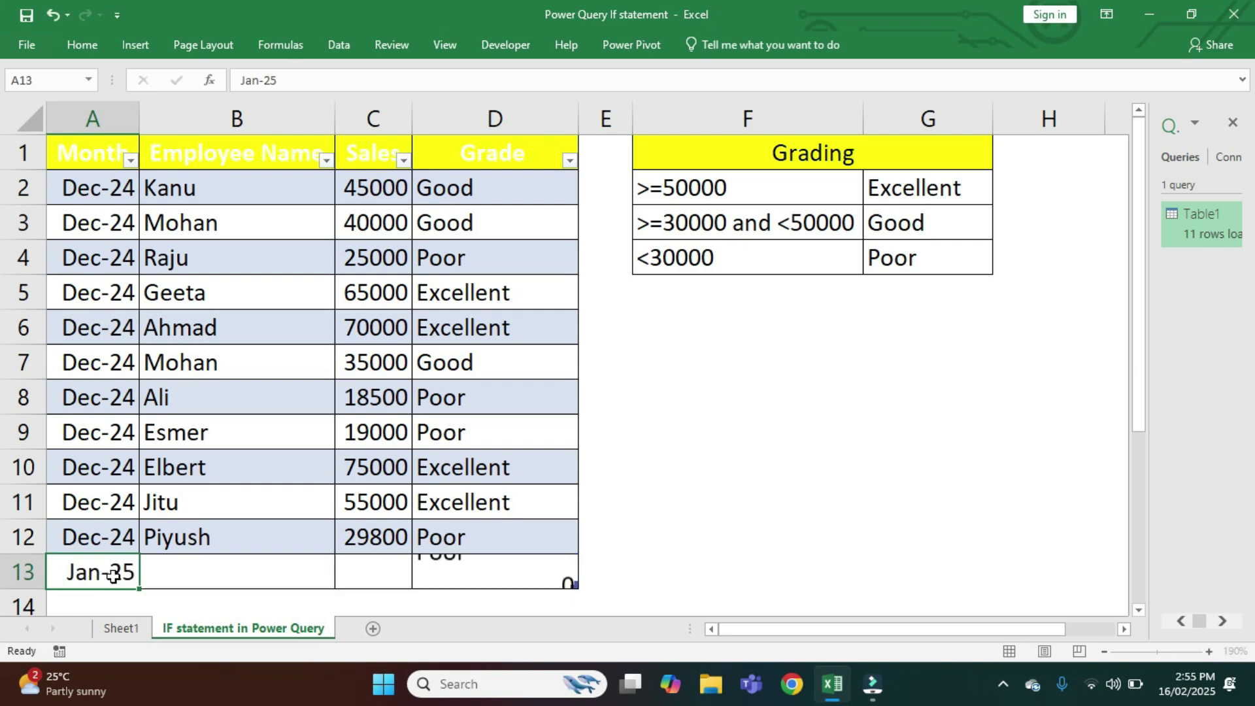
pyautogui.write('Kanu')
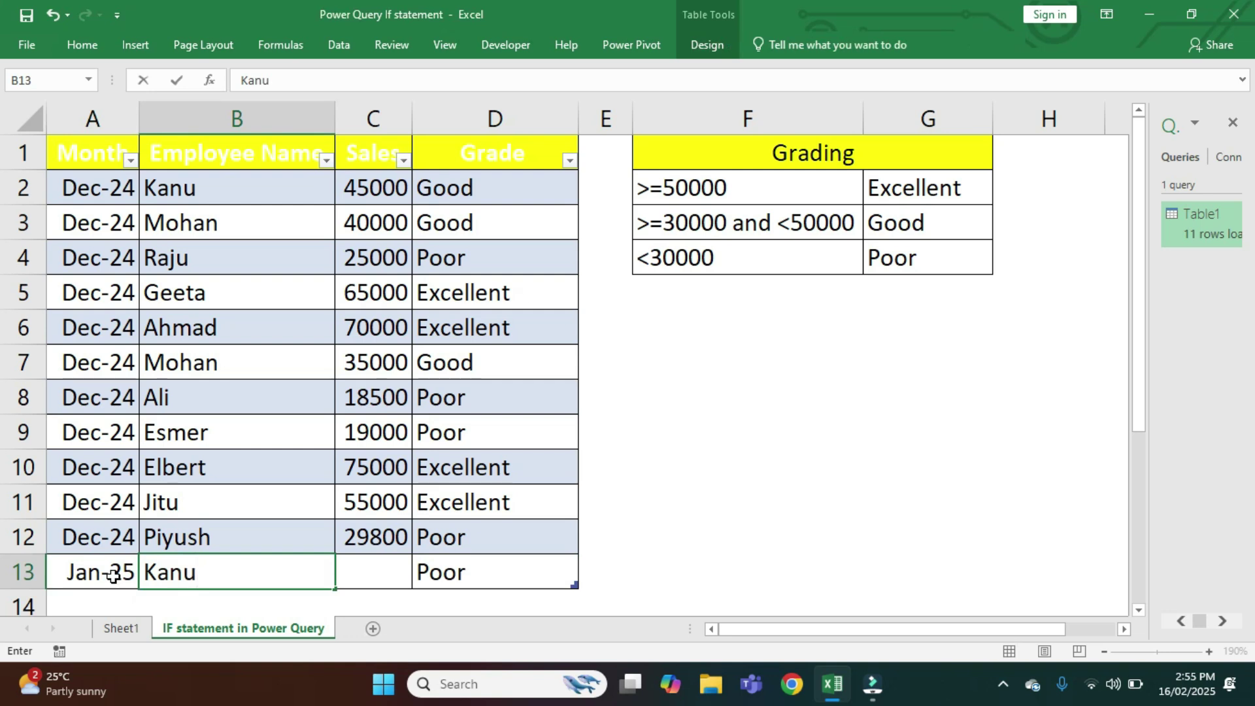
pyautogui.press('Tab')
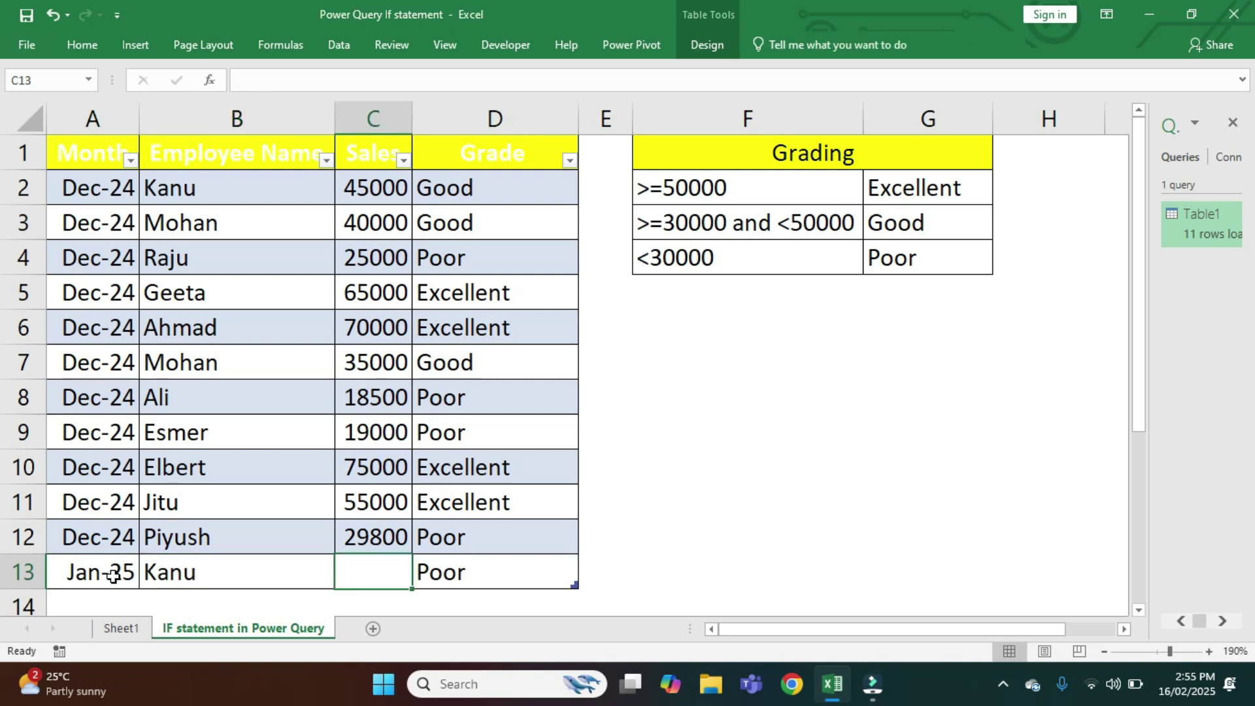
pyautogui.write('45000')
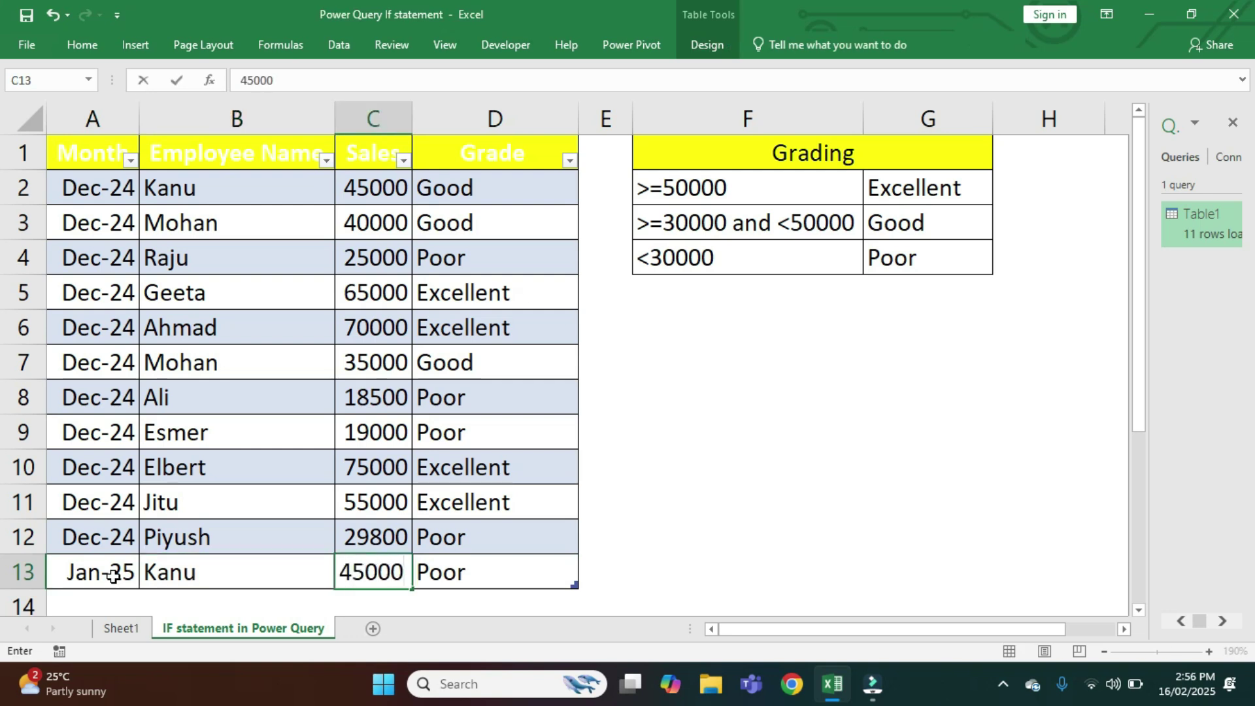
pyautogui.press('Tab')
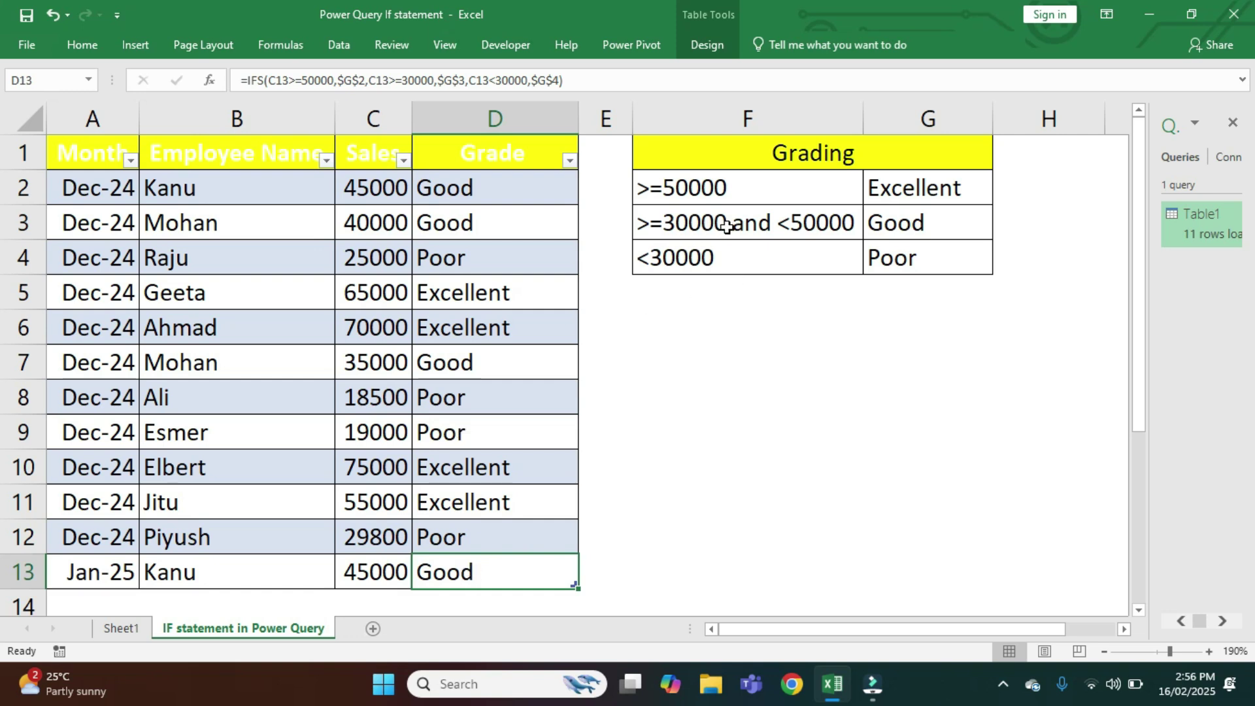
pyautogui.click(937, 223)
pyautogui.click(494, 562)
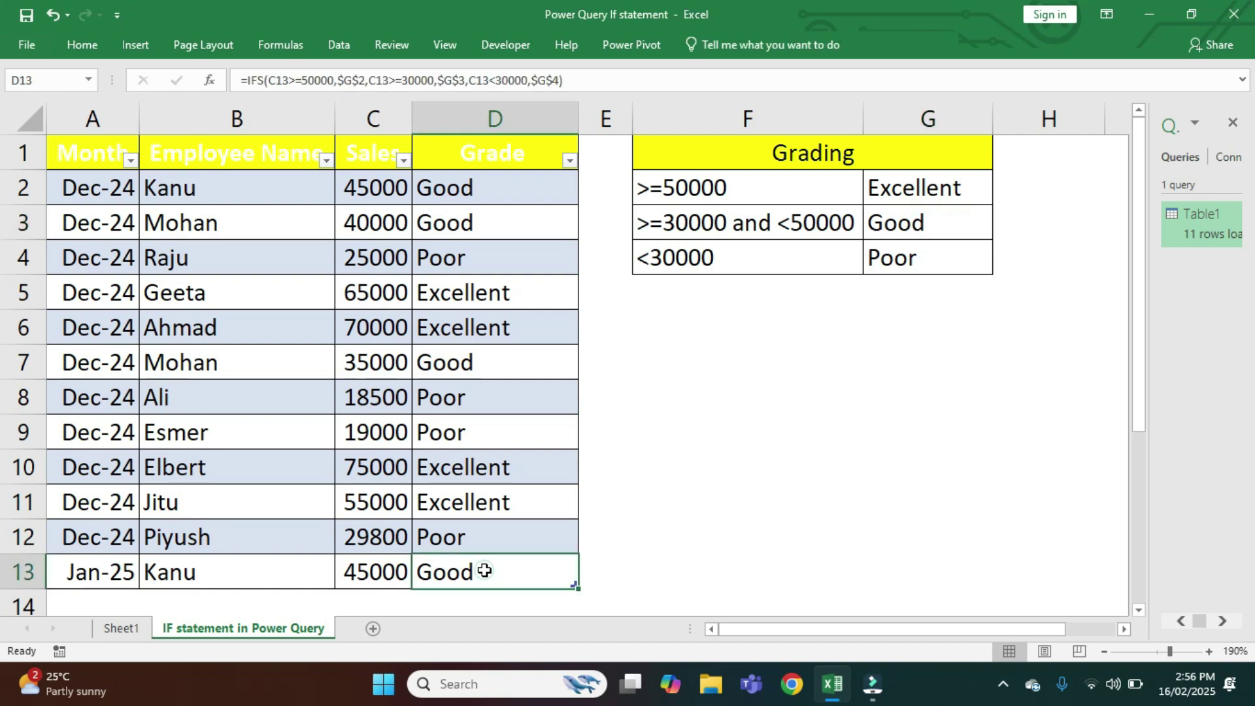
# - Refresh the query table on Sheet1 and check the month, employee, sales and grade in the added January row
pyautogui.click(128, 628)
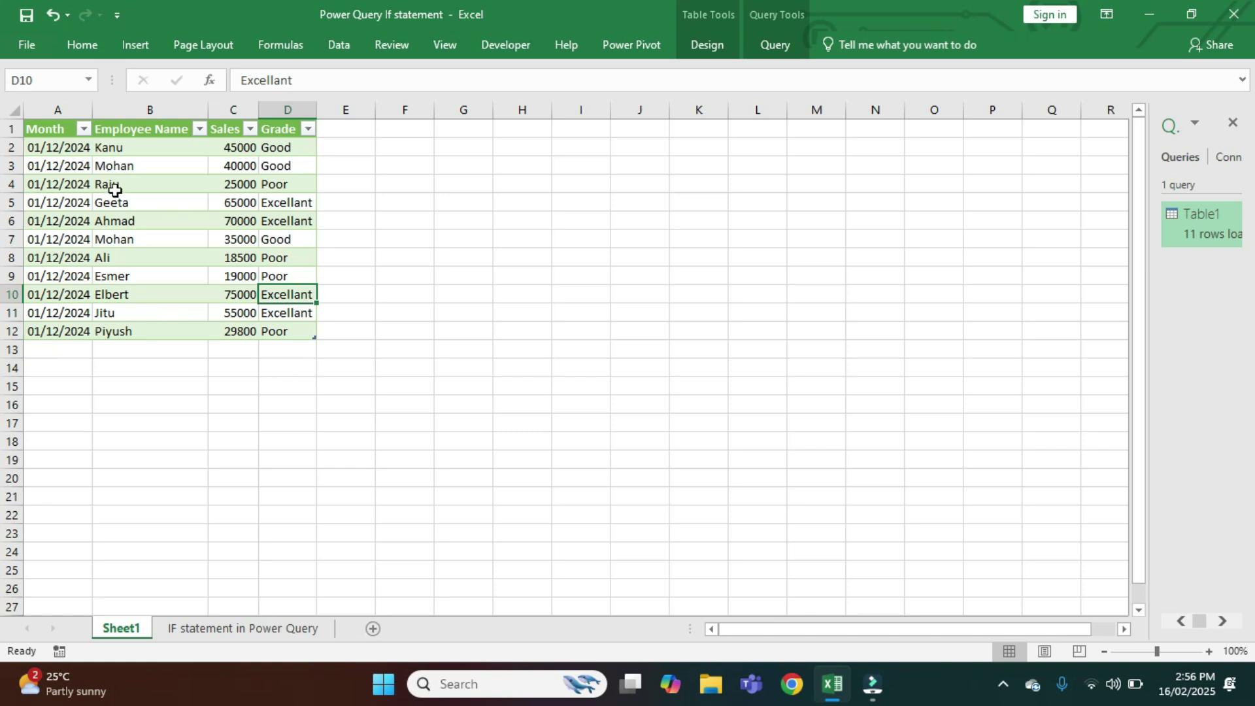
pyautogui.click(134, 187)
pyautogui.rightClick(135, 187)
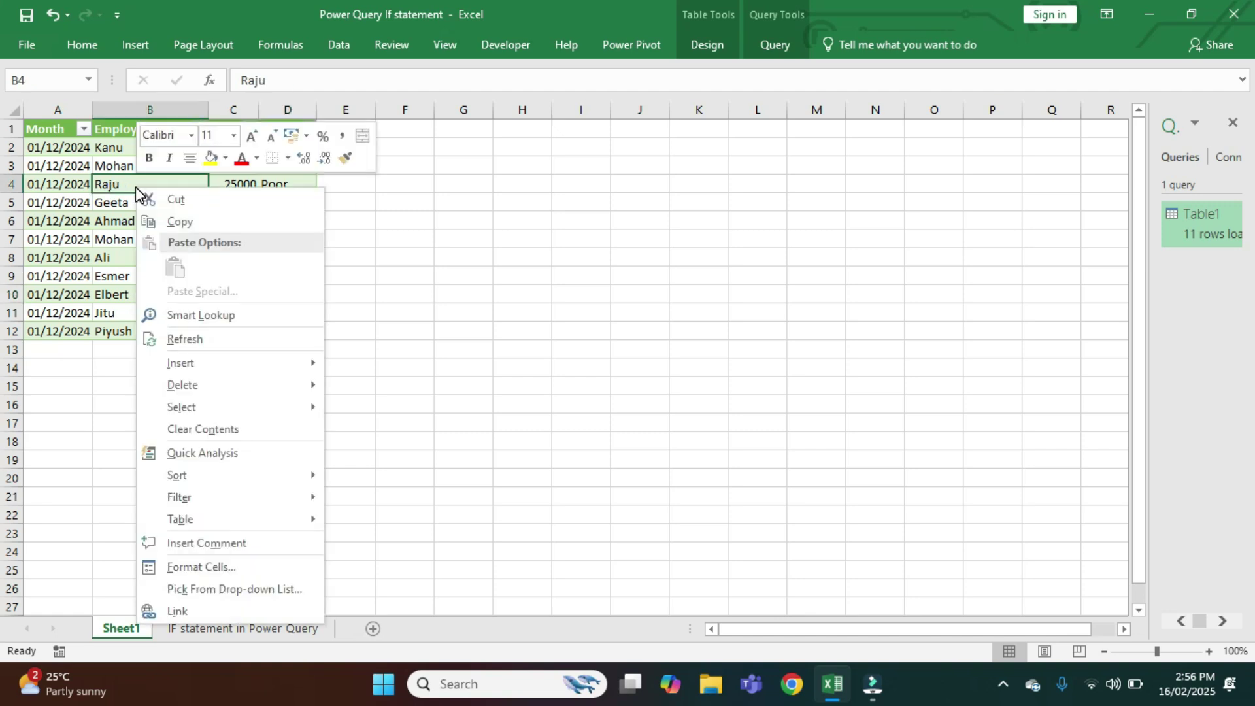
pyautogui.click(193, 337)
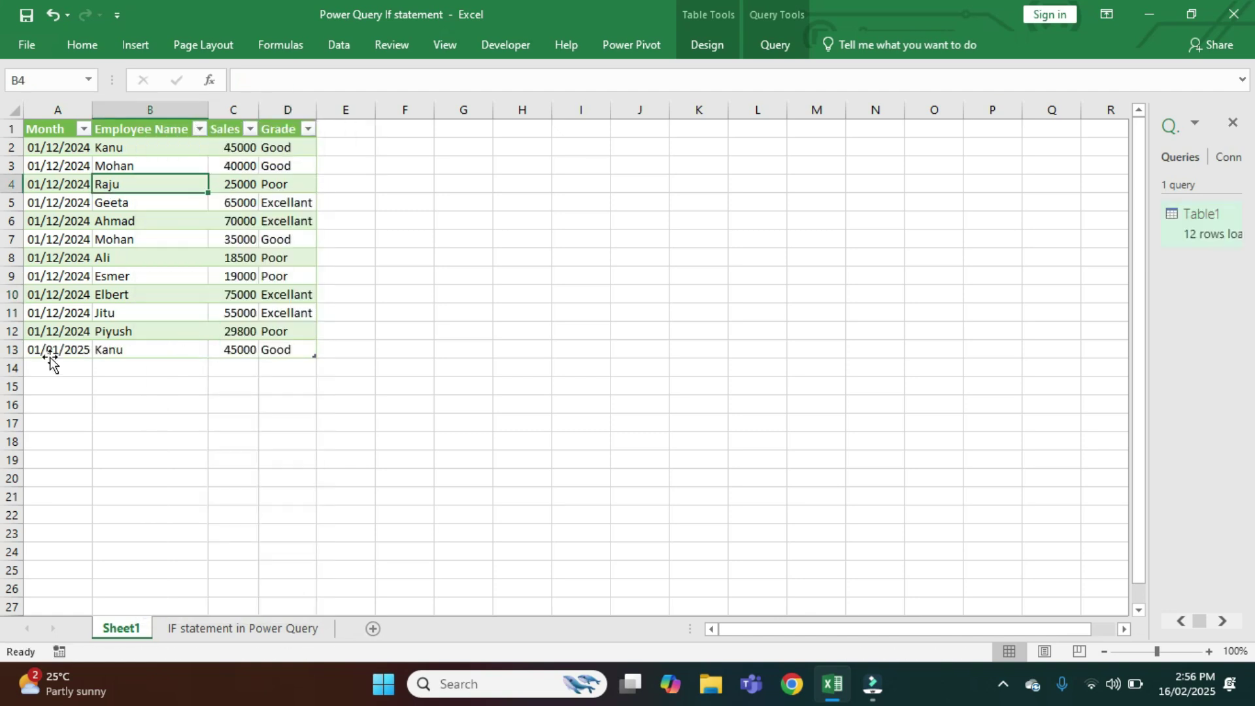
pyautogui.click(52, 350)
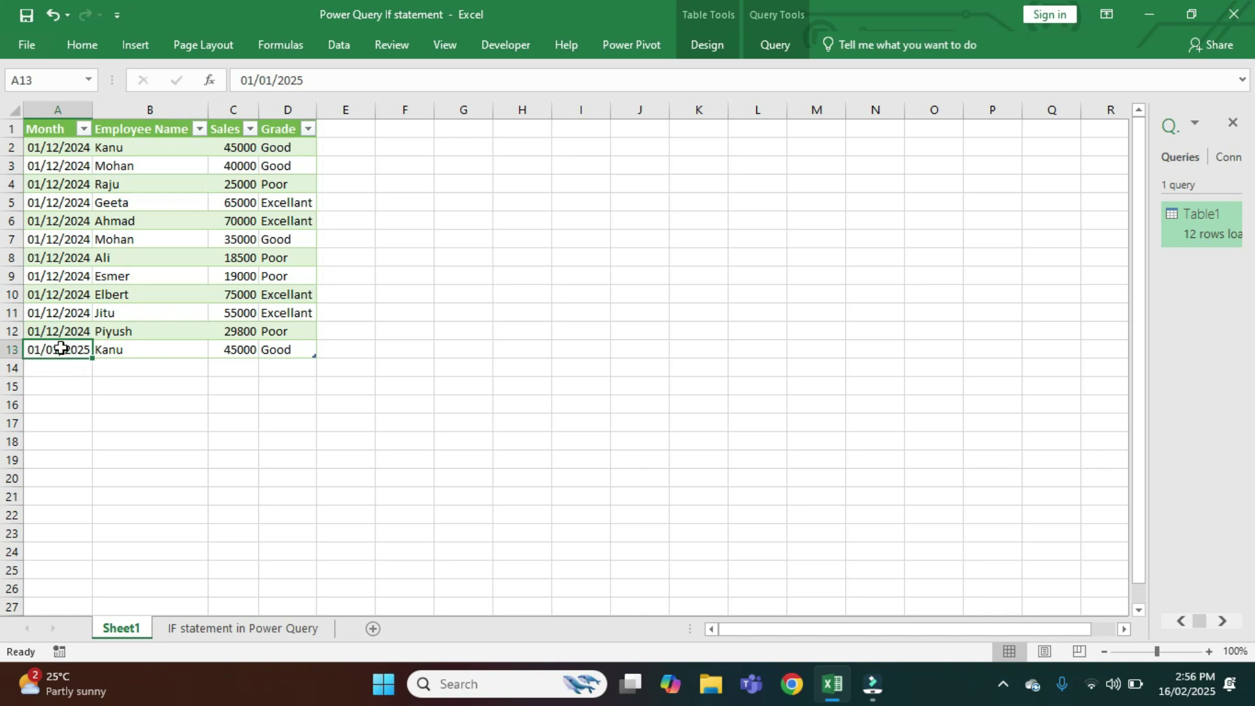
pyautogui.click(147, 350)
pyautogui.click(237, 351)
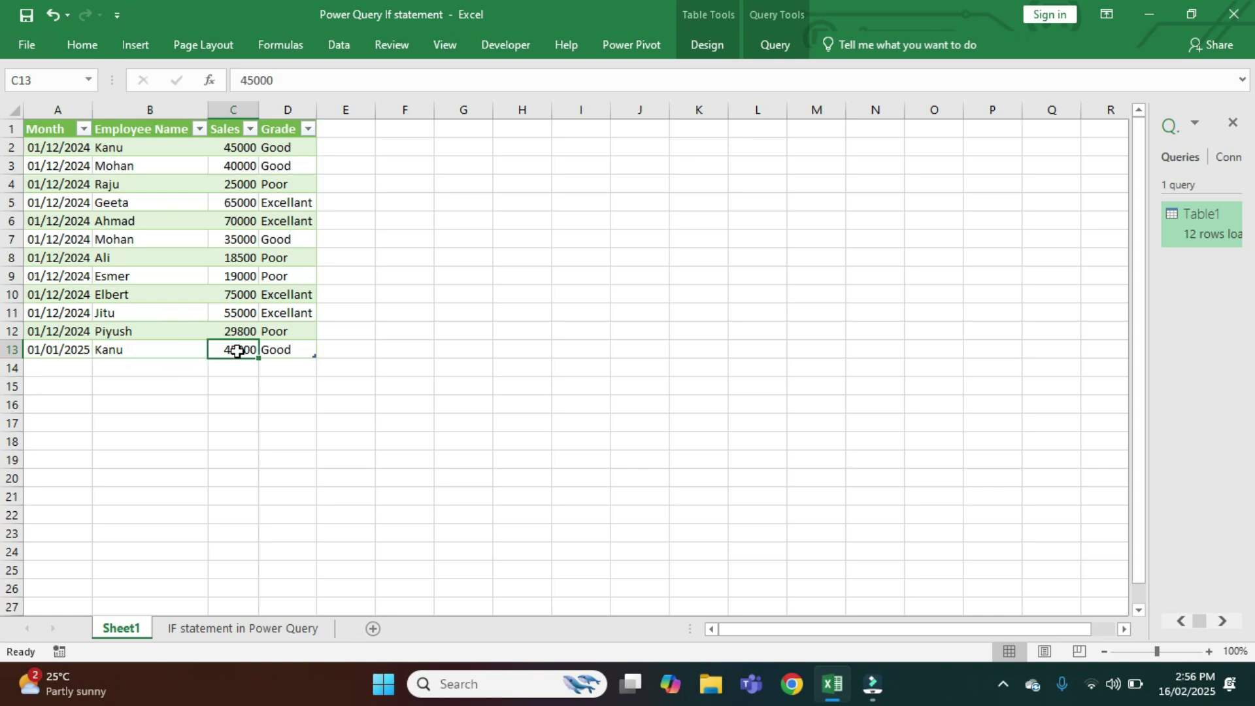
pyautogui.click(296, 359)
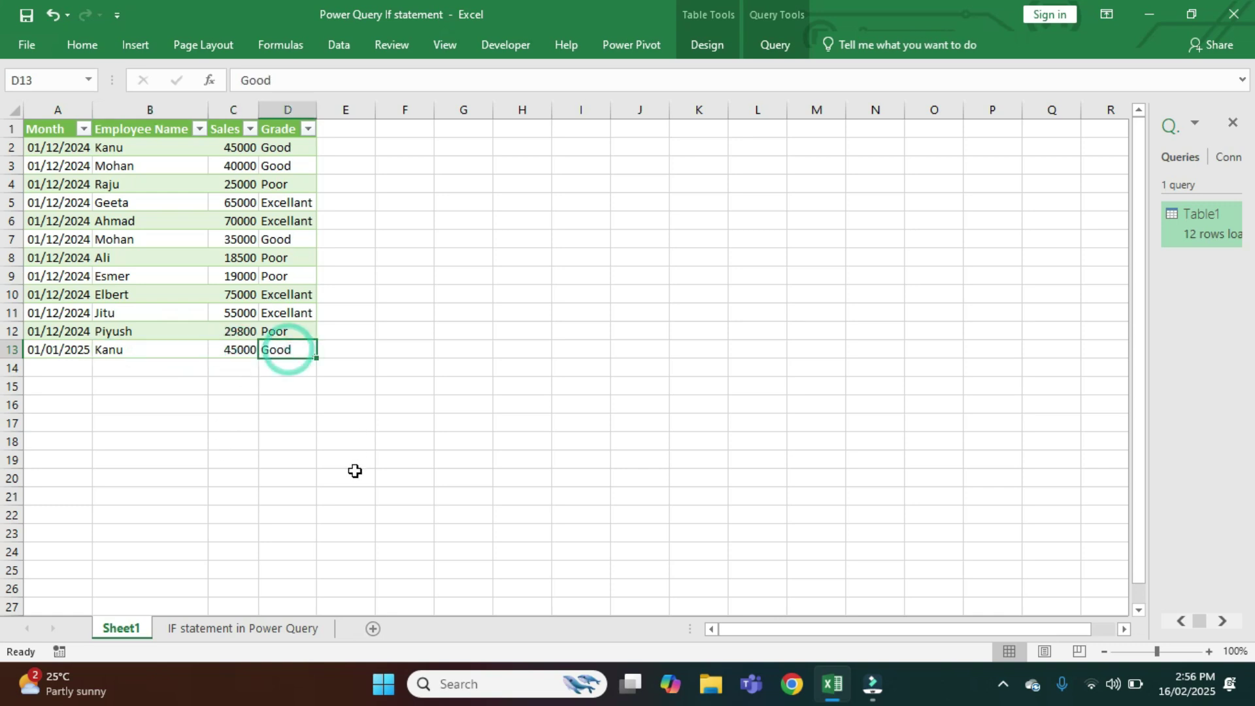